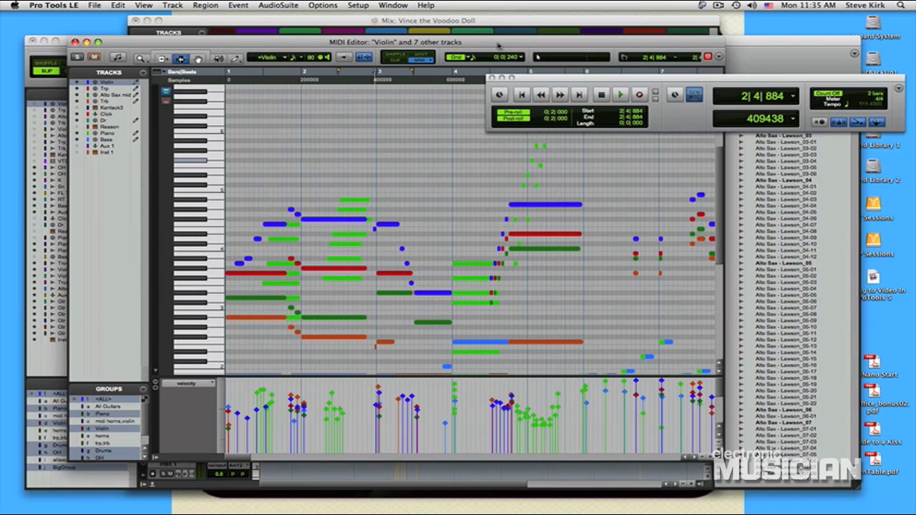
- Open the Score Editor and bring up the notation display settings for its tracks
{"action": "left_click", "coordinate": [390, 6]}
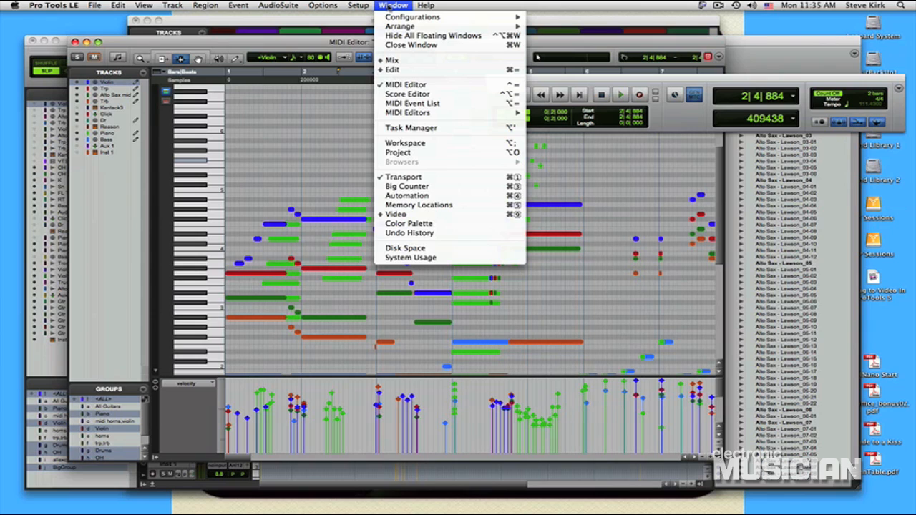
{"action": "left_click", "coordinate": [426, 95]}
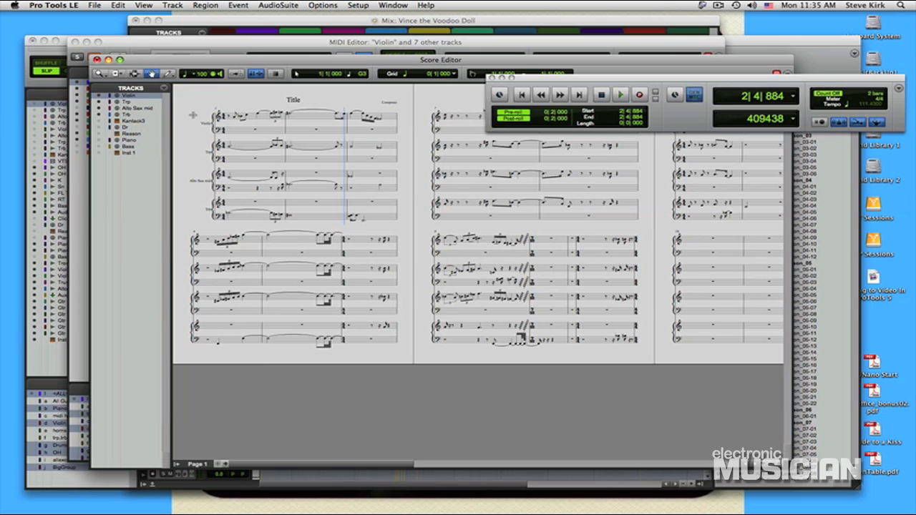
{"action": "left_click", "coordinate": [165, 90]}
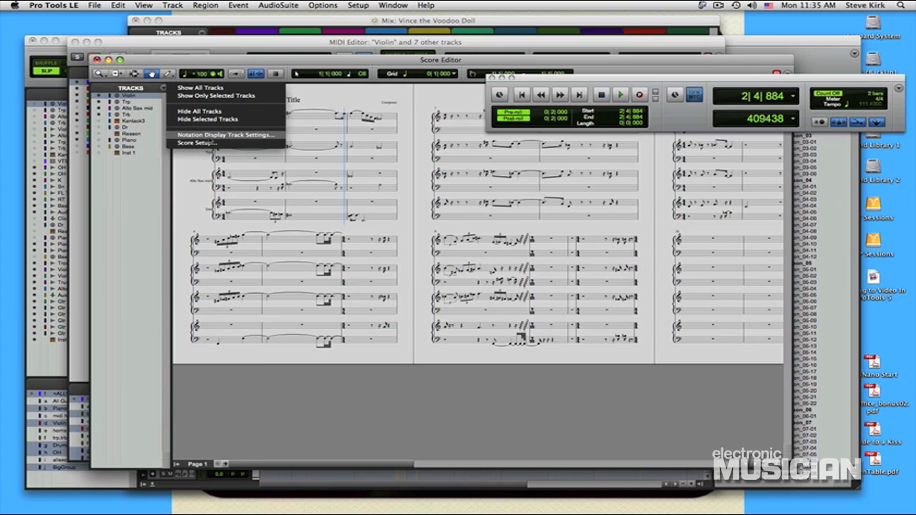
{"action": "left_click", "coordinate": [252, 134]}
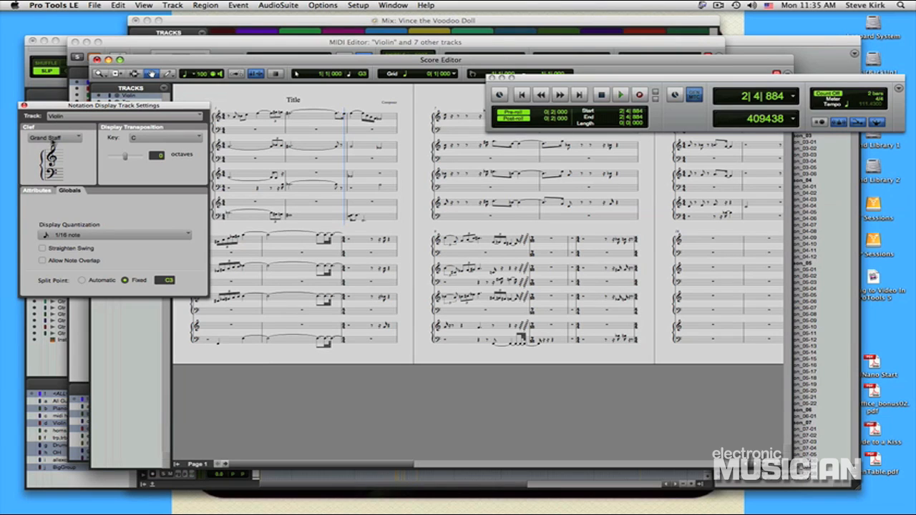
- Set the notation clef of the Violin and Trp tracks to Treble Clef
{"action": "left_click", "coordinate": [44, 138]}
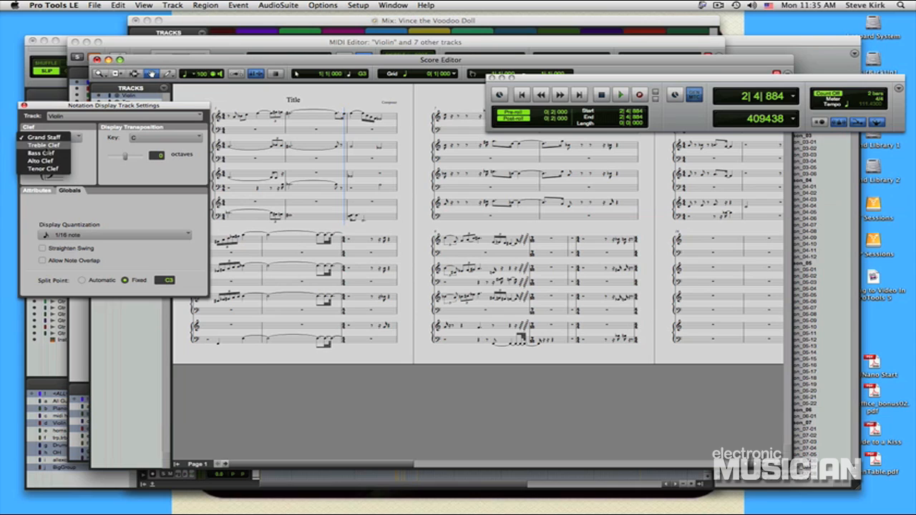
{"action": "left_click", "coordinate": [44, 144]}
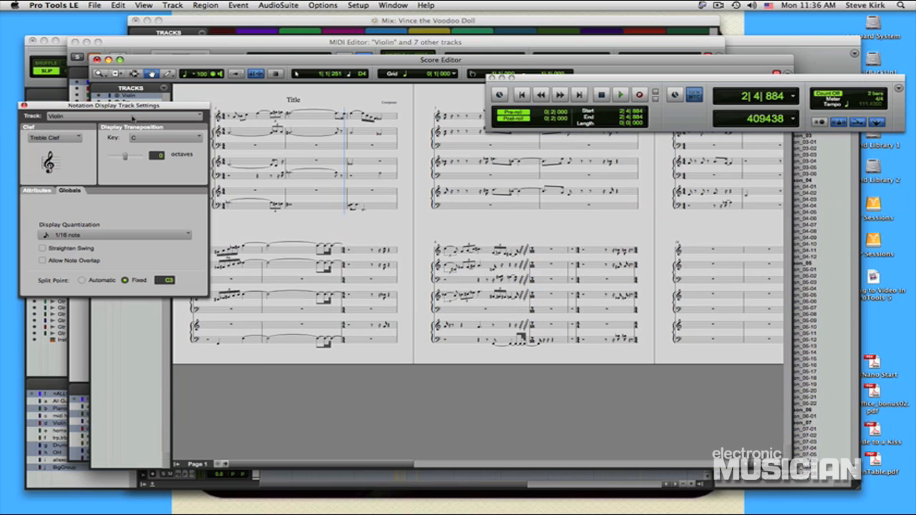
{"action": "left_click", "coordinate": [132, 118]}
{"action": "left_click", "coordinate": [68, 153]}
{"action": "left_click", "coordinate": [66, 139]}
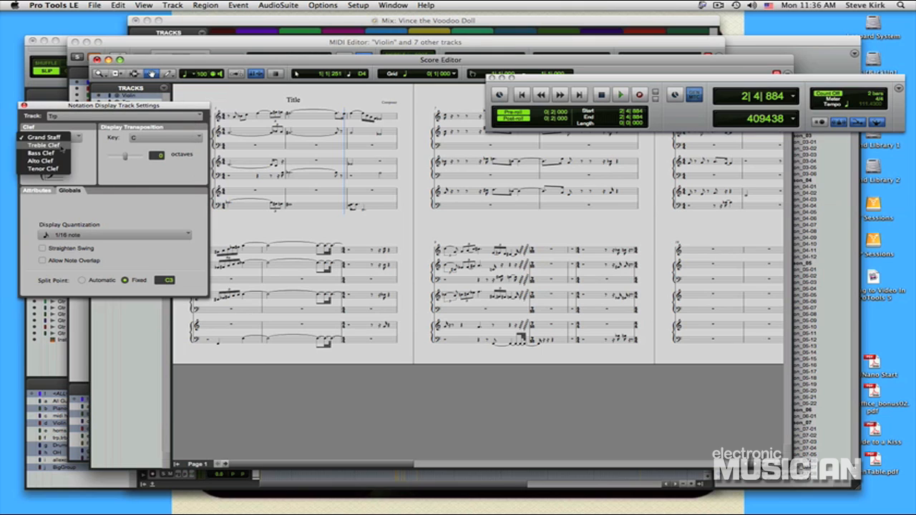
{"action": "left_click", "coordinate": [166, 122]}
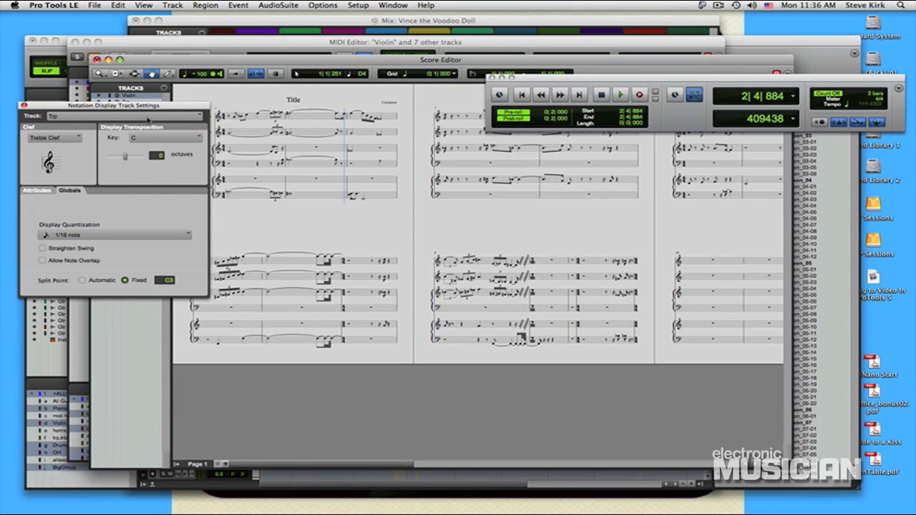
- Set the notation clef of the Alto Sax mid track to Treble Clef
{"action": "left_click", "coordinate": [148, 119]}
{"action": "left_click", "coordinate": [114, 126]}
{"action": "left_click", "coordinate": [63, 141]}
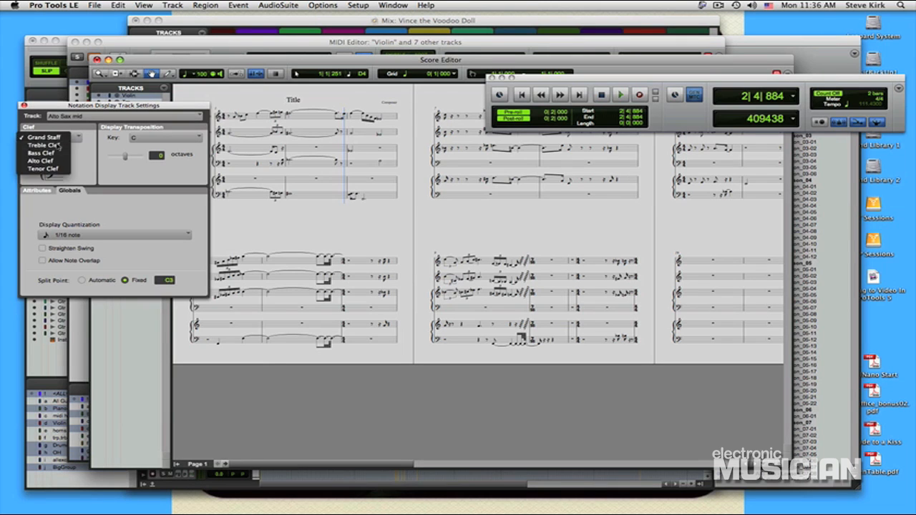
{"action": "left_click", "coordinate": [57, 148]}
- Set the Trb track's notation clef to Bass Clef, and move the track settings and Transport windows off the score
{"action": "left_click", "coordinate": [134, 118]}
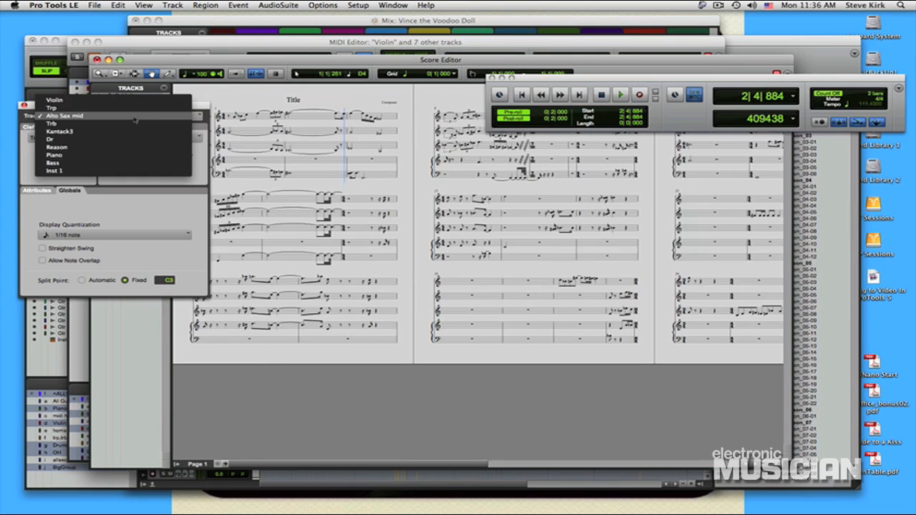
{"action": "left_click", "coordinate": [122, 127]}
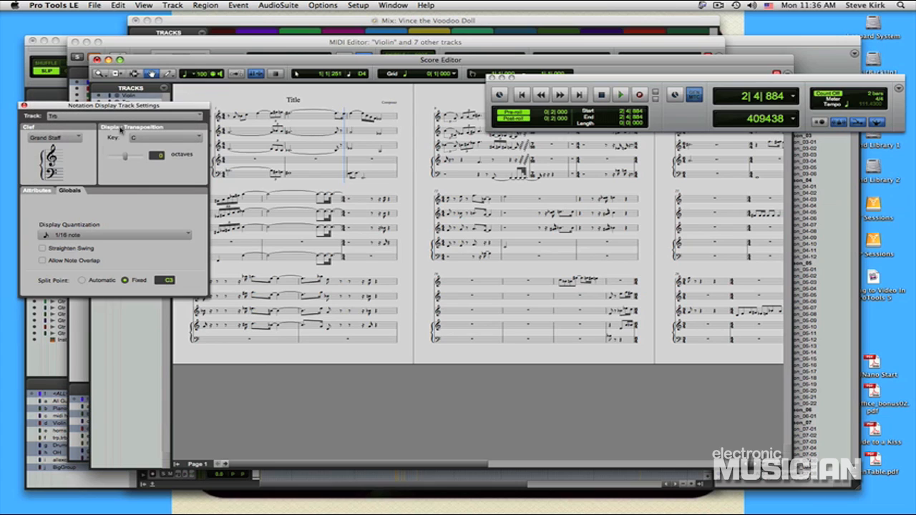
{"action": "left_click", "coordinate": [63, 139]}
{"action": "left_click", "coordinate": [45, 152]}
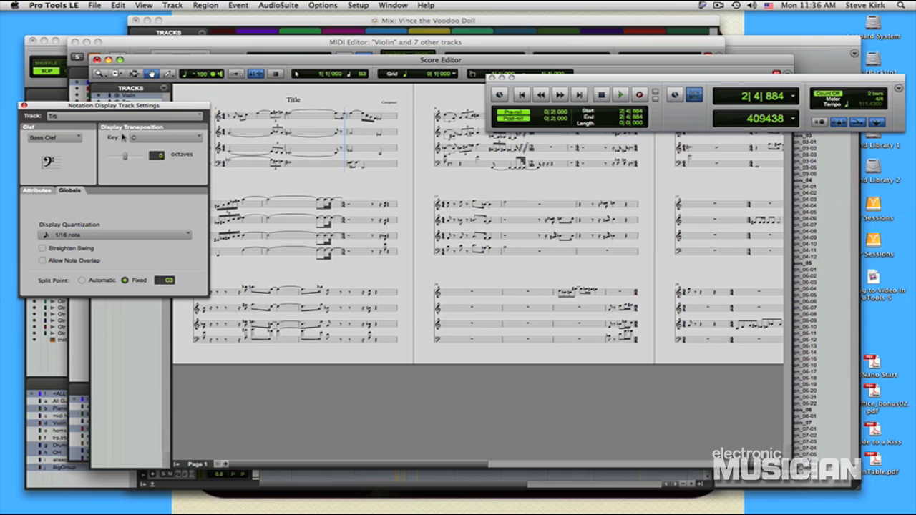
{"action": "left_click_drag", "start_coordinate": [196, 106], "coordinate": [872, 250]}
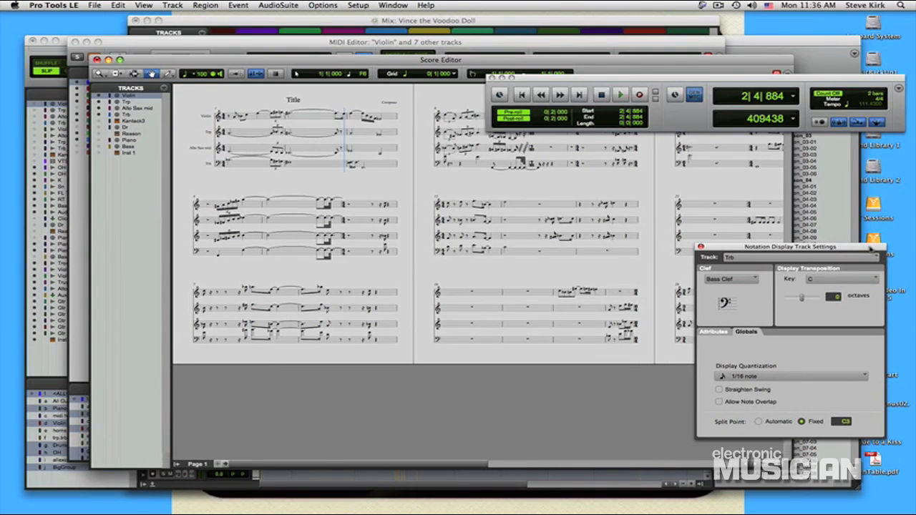
{"action": "left_click_drag", "start_coordinate": [596, 78], "coordinate": [574, 30]}
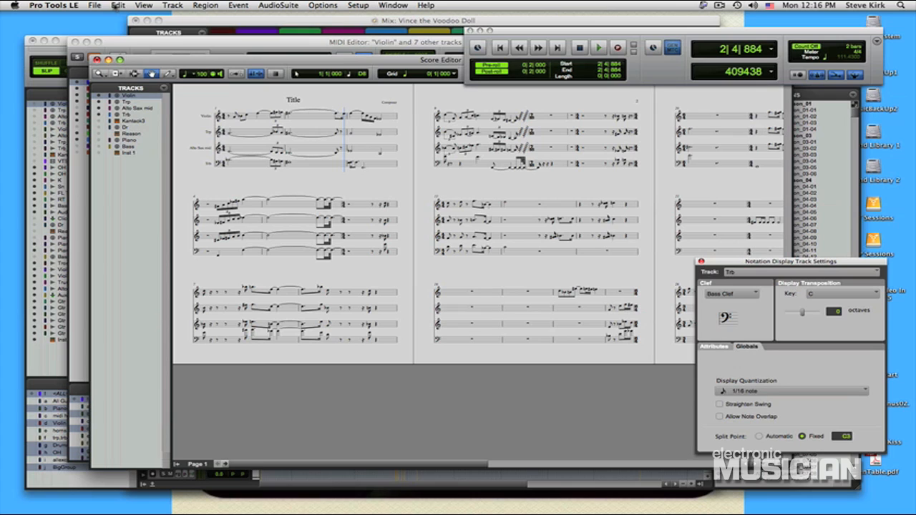
- Export the score as a Sibelius file named "Vince the Voodoo Doll3" to the Desktop
{"action": "left_click", "coordinate": [94, 5]}
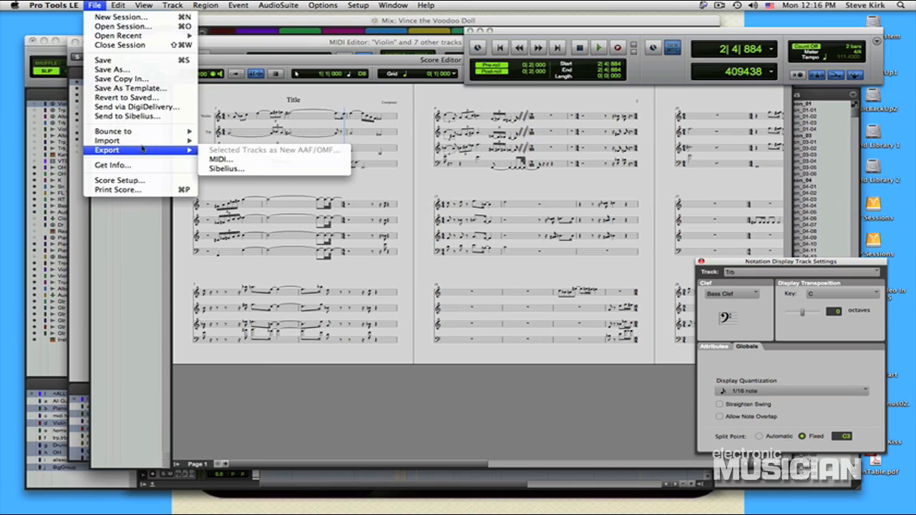
{"action": "mouse_move", "coordinate": [191, 151]}
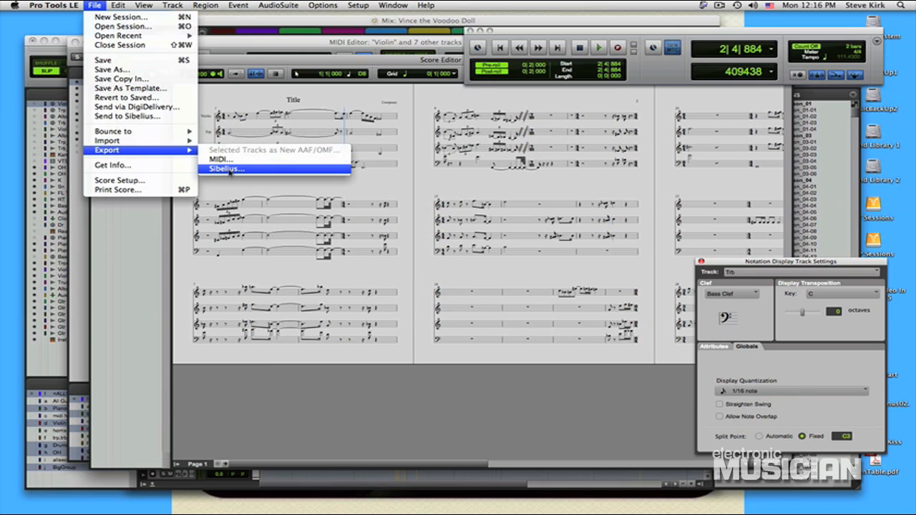
{"action": "left_click", "coordinate": [228, 169]}
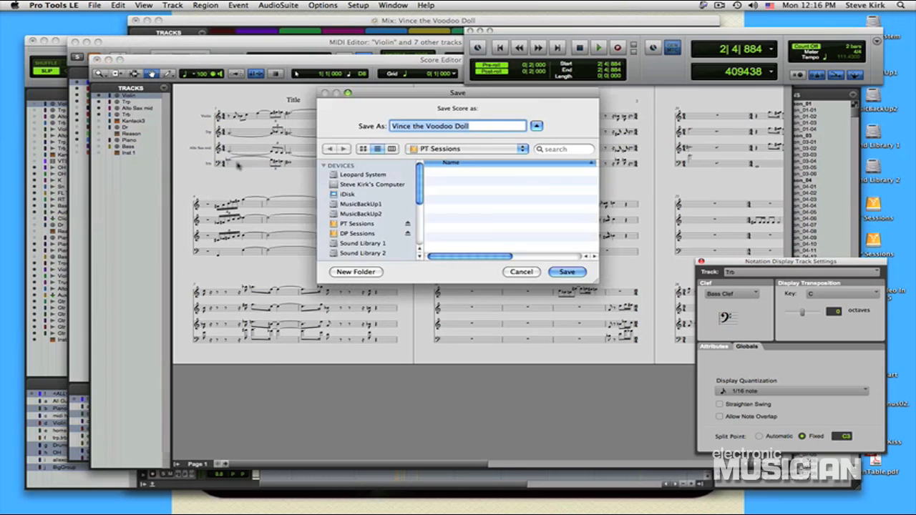
{"action": "left_click", "coordinate": [474, 126]}
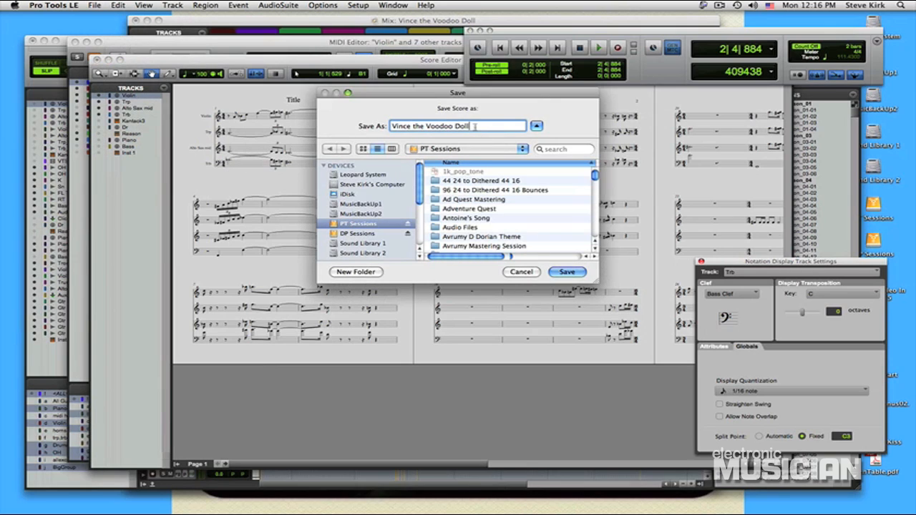
{"action": "type", "text": "3"}
{"action": "left_click", "coordinate": [462, 149]}
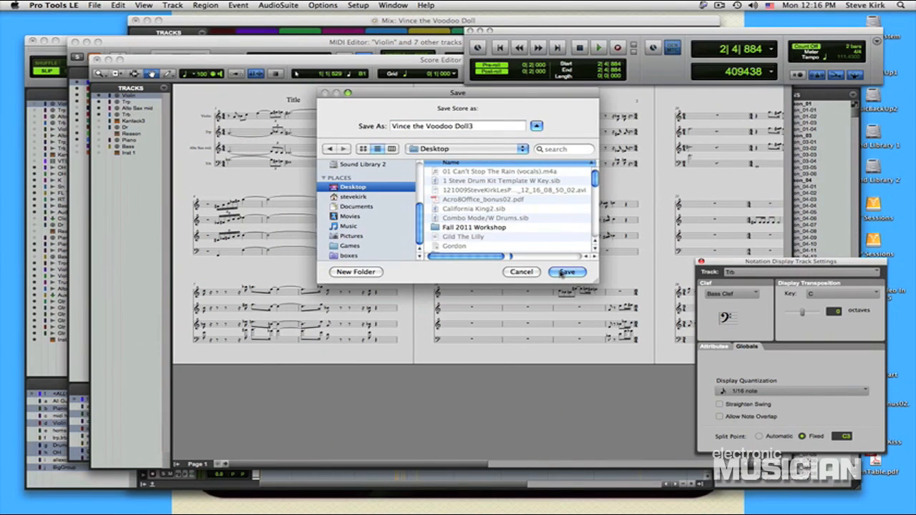
{"action": "left_click", "coordinate": [565, 272]}
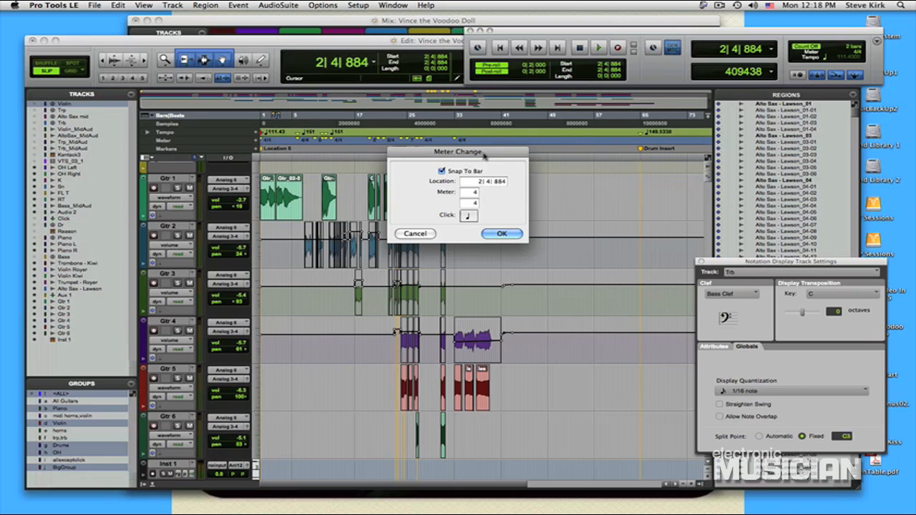
- Toggle the Snap To Bar option for the meter change in the Edit window
{"action": "left_click", "coordinate": [442, 172]}
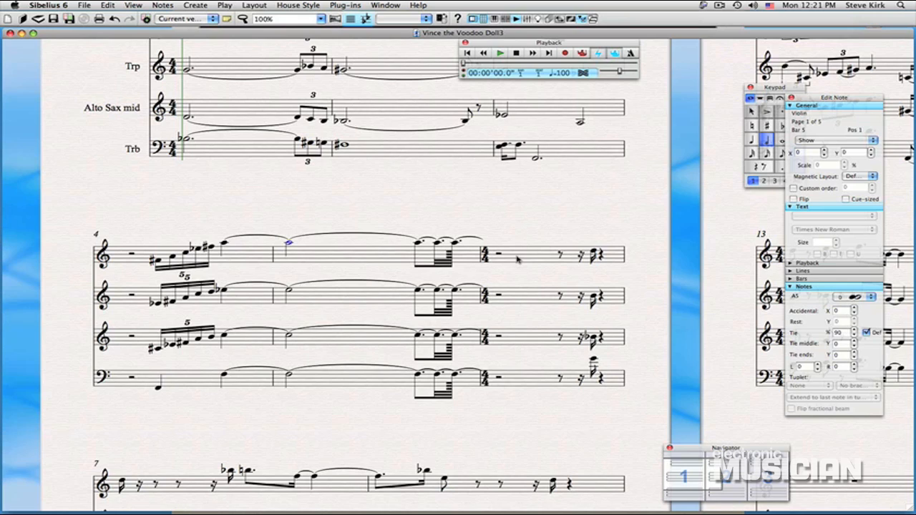
- Switch to Sibelius and examine the tied notes in bar 5 of the exported score
{"action": "scroll", "coordinate": [465, 215], "scroll_direction": "down", "scroll_amount": 3}
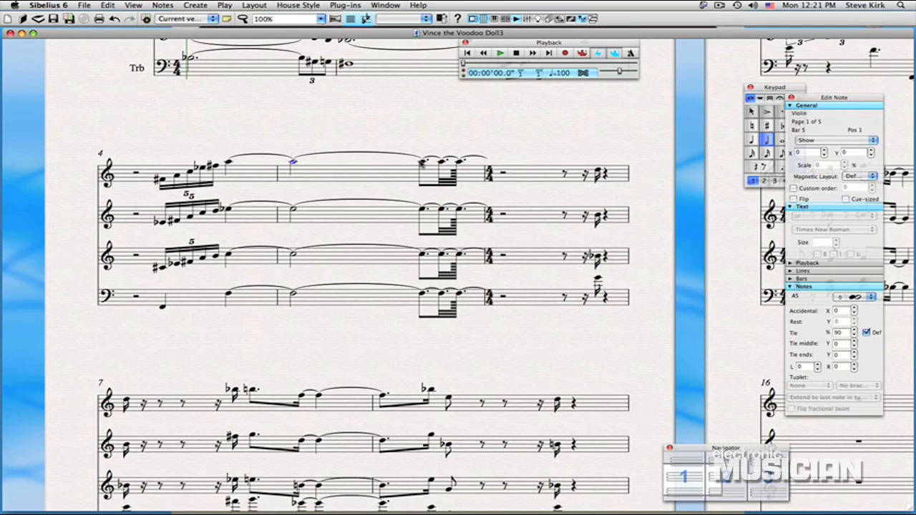
{"action": "left_click", "coordinate": [422, 162]}
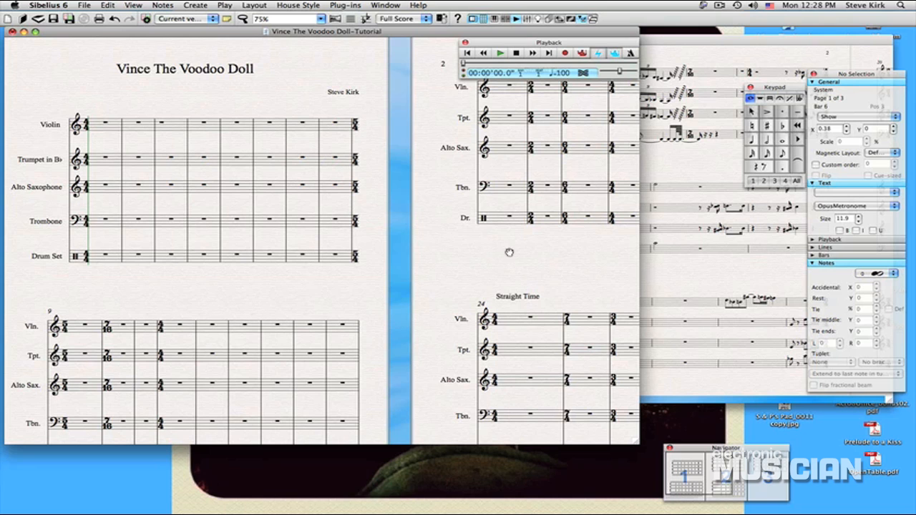
- Copy bars 1 through the half notes of bar 5 on all four exported staves into the tutorial score, starting at the Violin's first bar
{"action": "left_click_drag", "start_coordinate": [509, 251], "coordinate": [618, 251]}
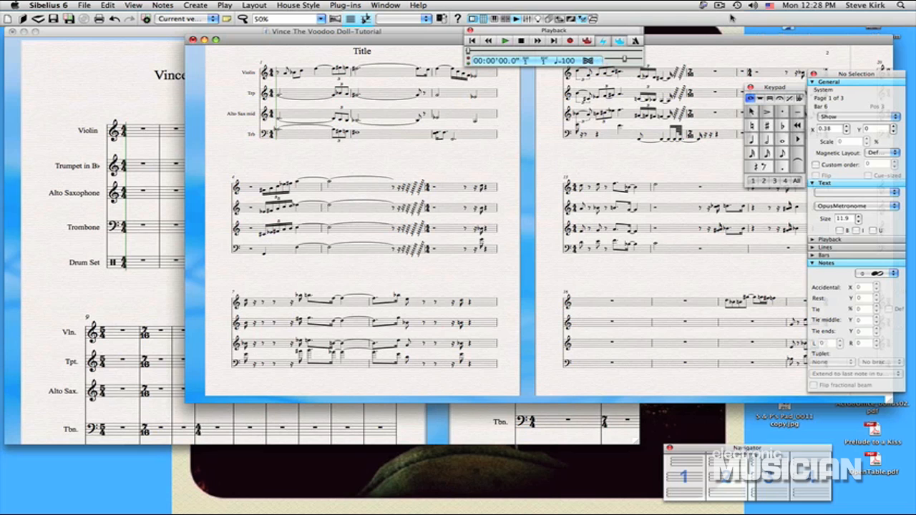
{"action": "left_click", "coordinate": [278, 74]}
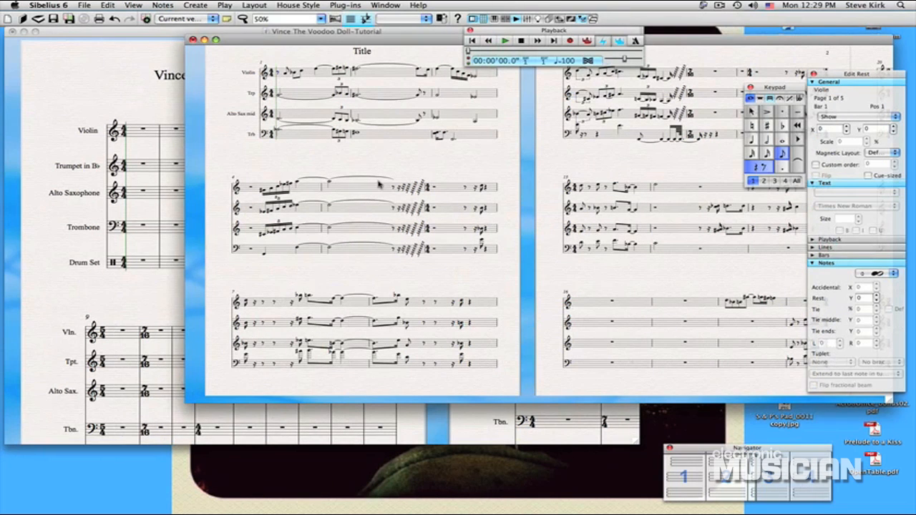
{"action": "left_click", "coordinate": [330, 249], "text": "shift"}
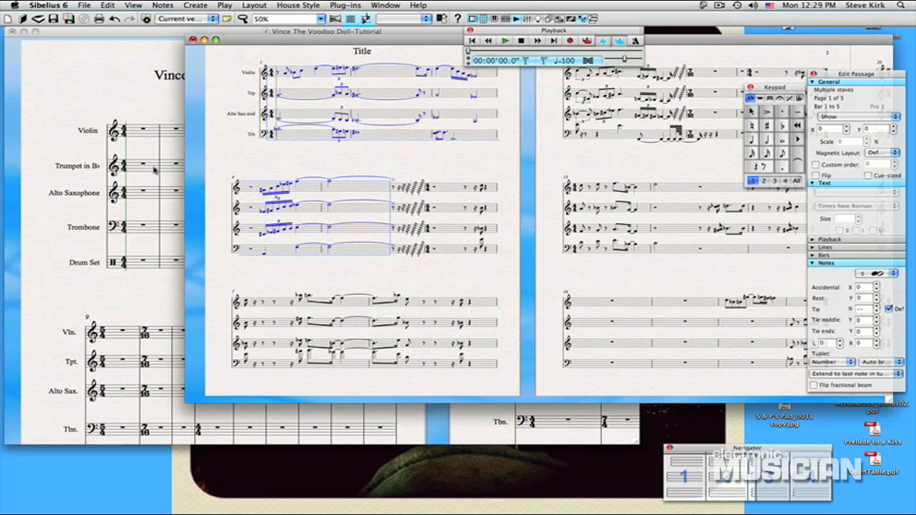
{"action": "left_click", "coordinate": [143, 131]}
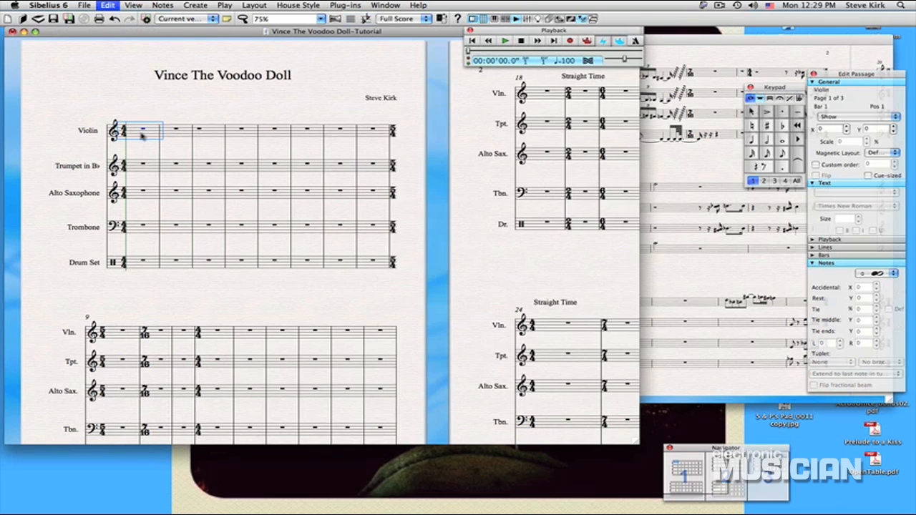
{"action": "key", "text": "super+v"}
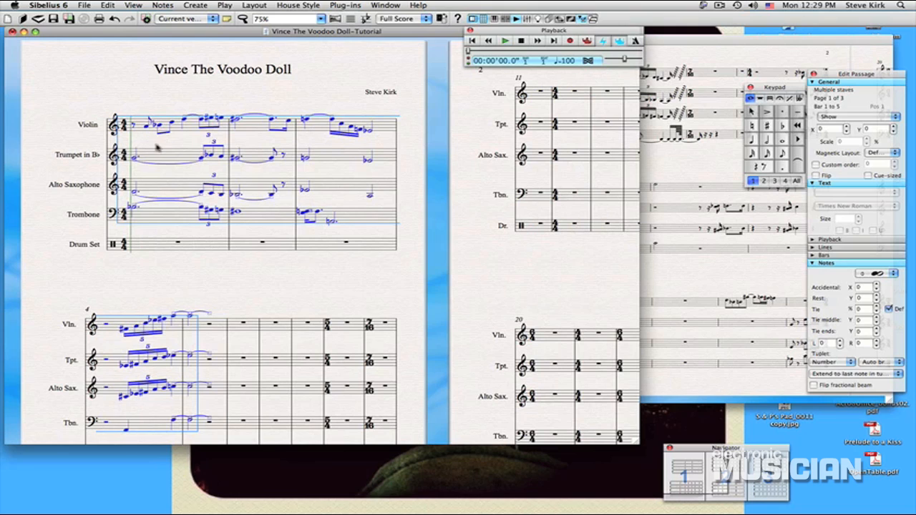
- Change the tied half notes in bar 5 of the violin, trumpet, alto sax and trombone staves to untied whole notes
{"action": "left_click", "coordinate": [190, 316]}
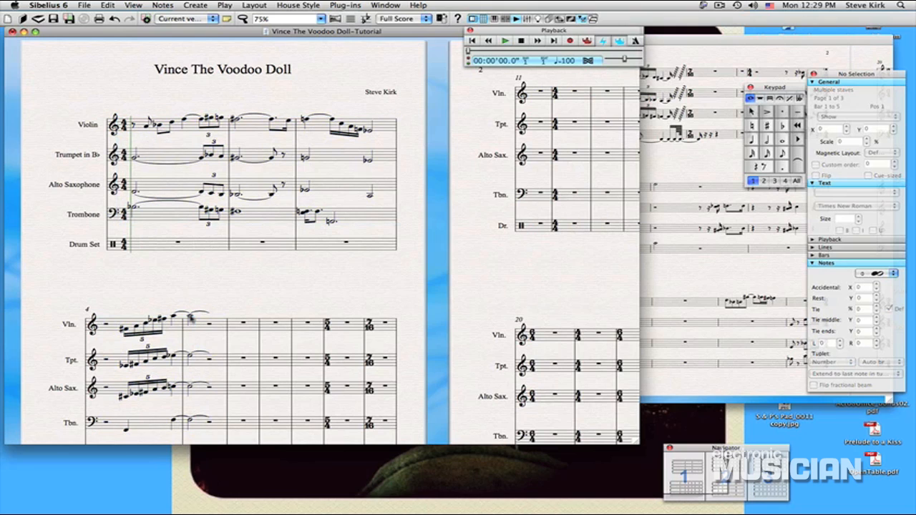
{"action": "left_click", "coordinate": [191, 424], "text": "shift"}
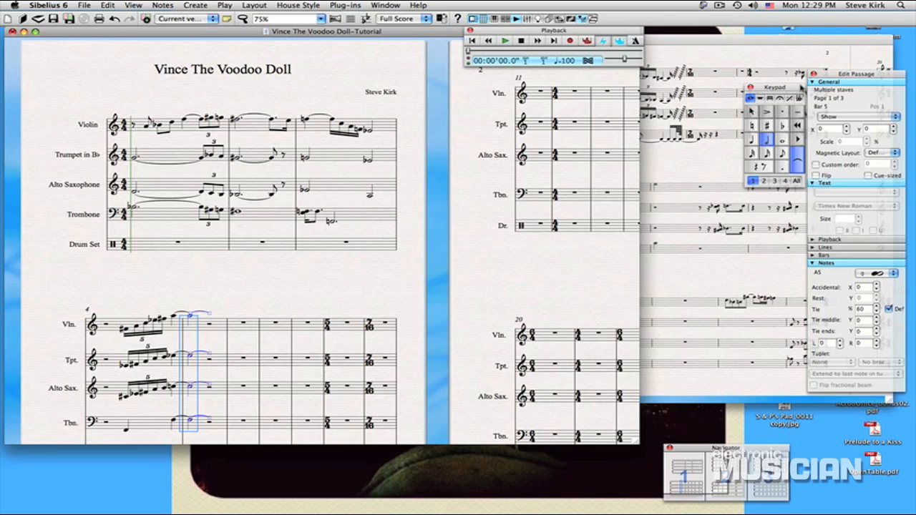
{"action": "left_click_drag", "start_coordinate": [800, 86], "coordinate": [761, 80]}
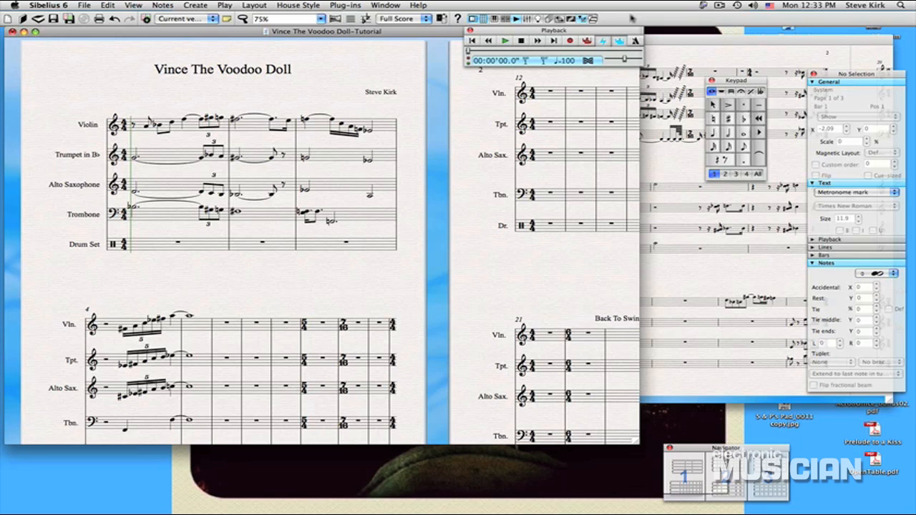
- Add tempo text reading quarter note = 112 above bar 1 of the Violin staff
{"action": "left_click", "coordinate": [197, 6]}
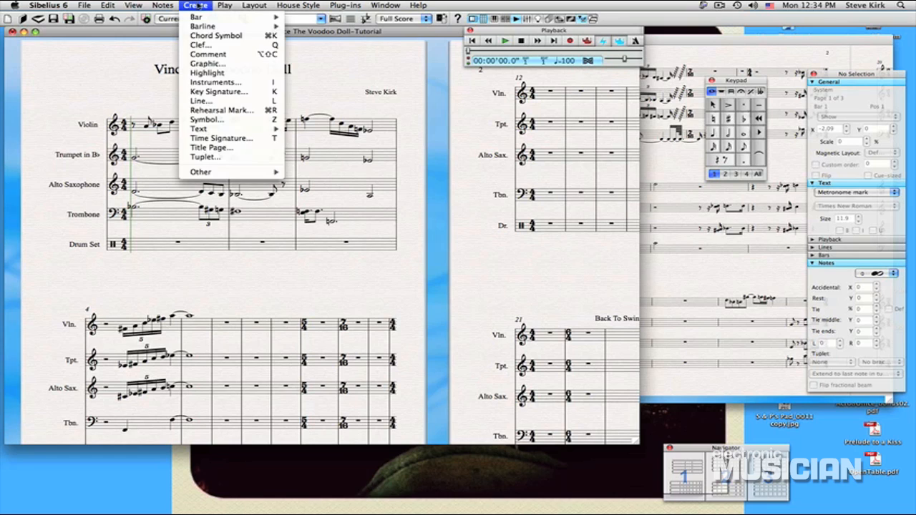
{"action": "mouse_move", "coordinate": [235, 130]}
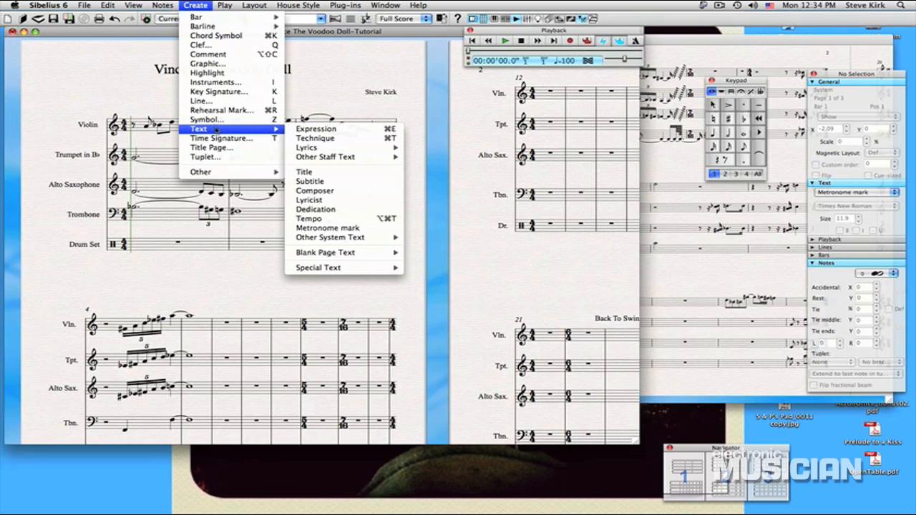
{"action": "left_click", "coordinate": [318, 218]}
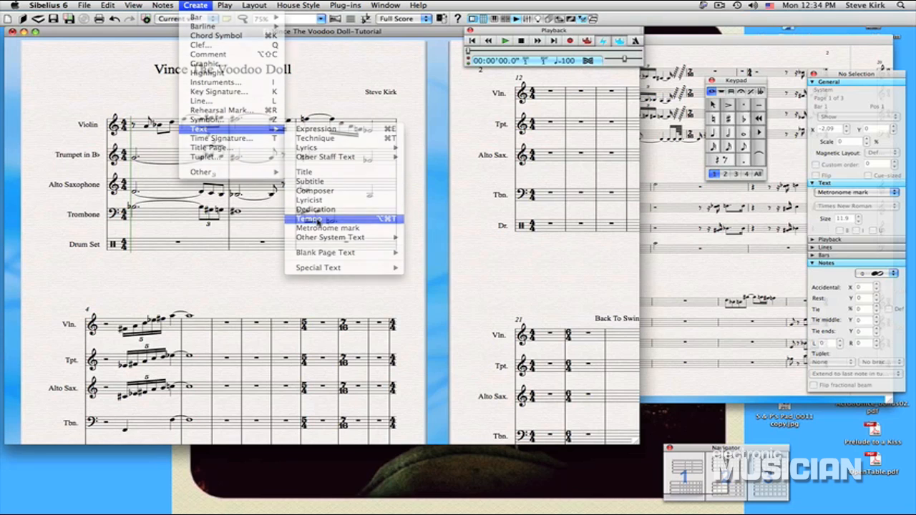
{"action": "right_click", "coordinate": [129, 111]}
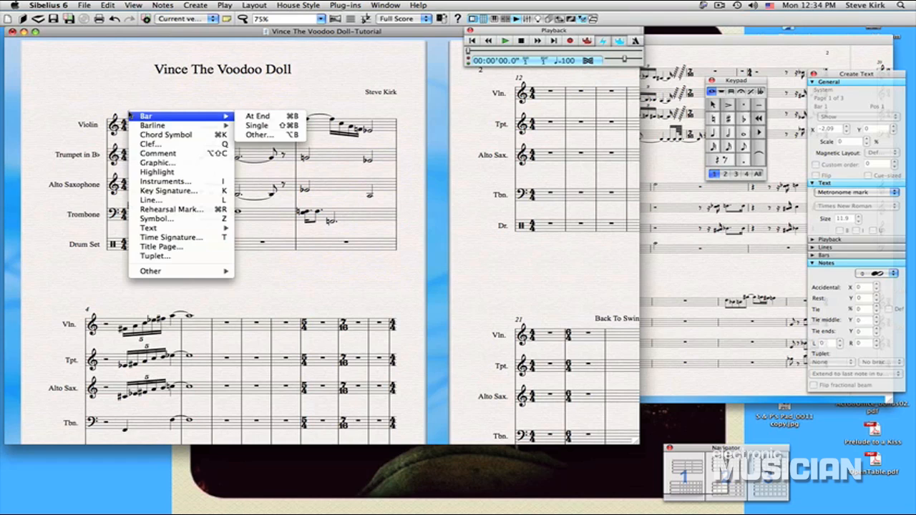
{"action": "left_click", "coordinate": [136, 107]}
{"action": "left_click", "coordinate": [131, 107]}
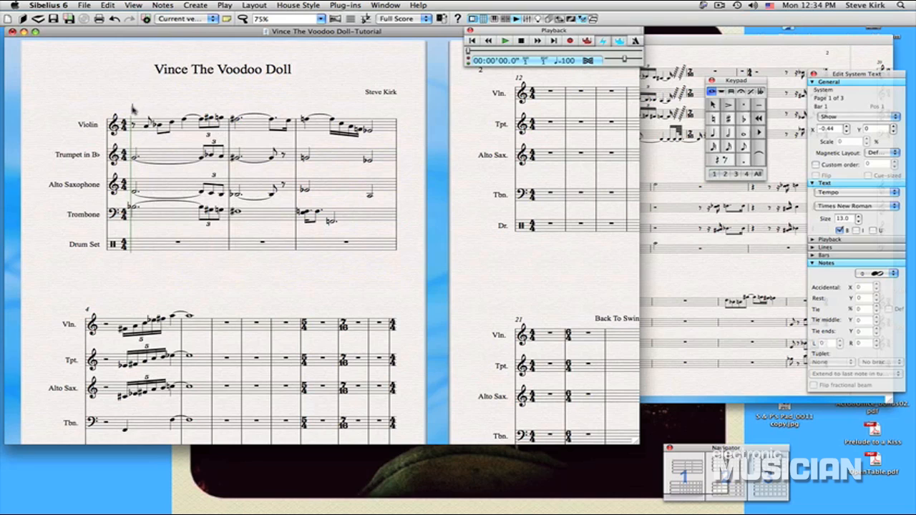
{"action": "right_click", "coordinate": [132, 108]}
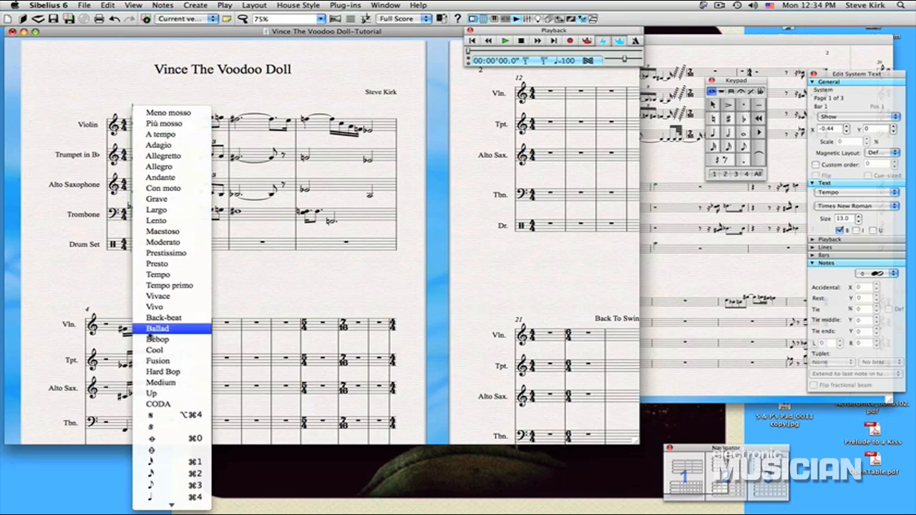
{"action": "mouse_move", "coordinate": [154, 506]}
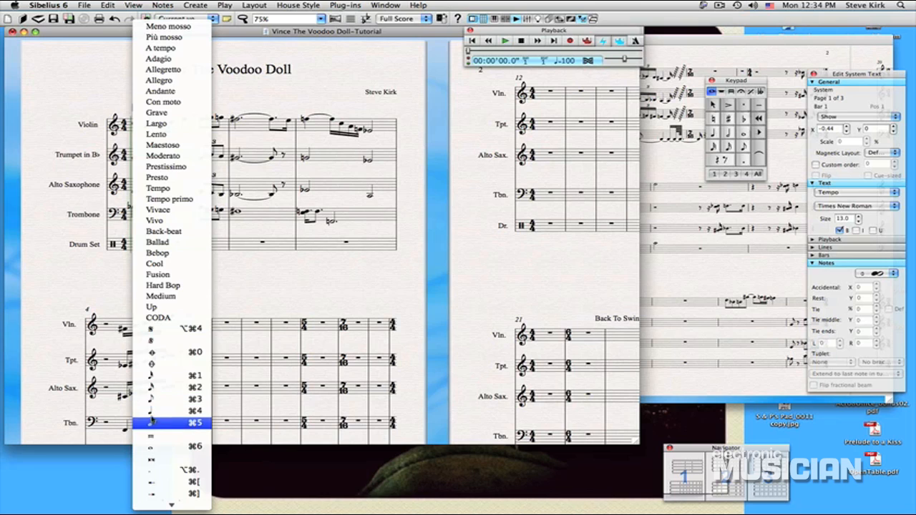
{"action": "left_click", "coordinate": [152, 412]}
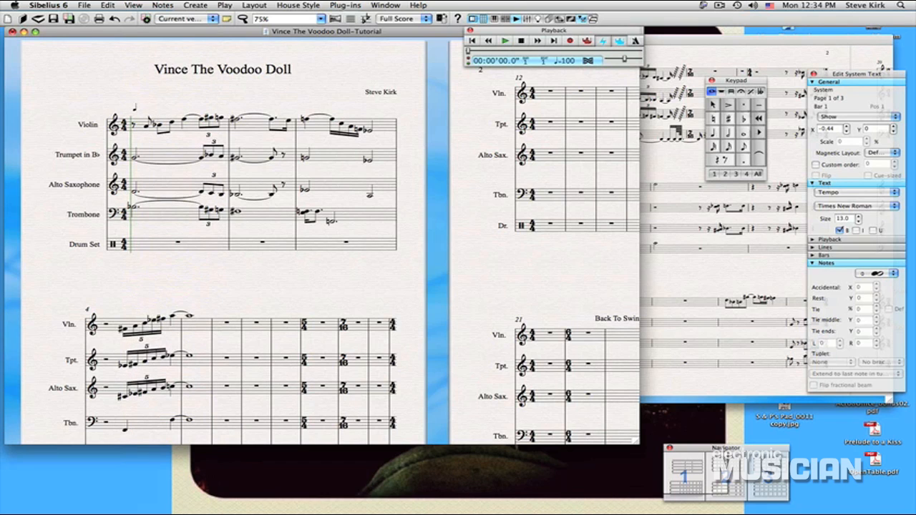
{"action": "type", "text": "= 112"}
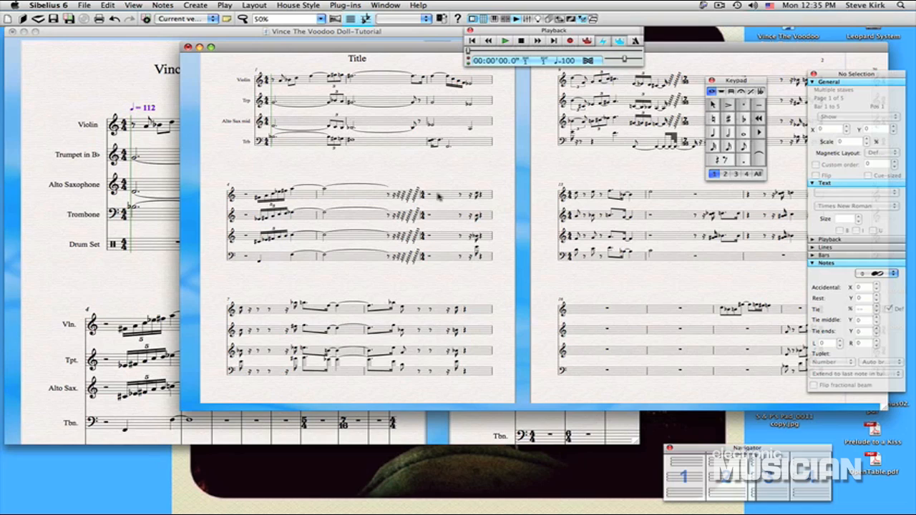
- Copy bars 6 to 10 of the four exported staves into the tutorial score from the Violin's bar 6, and clear the notes in bar 10
{"action": "left_click", "coordinate": [439, 197]}
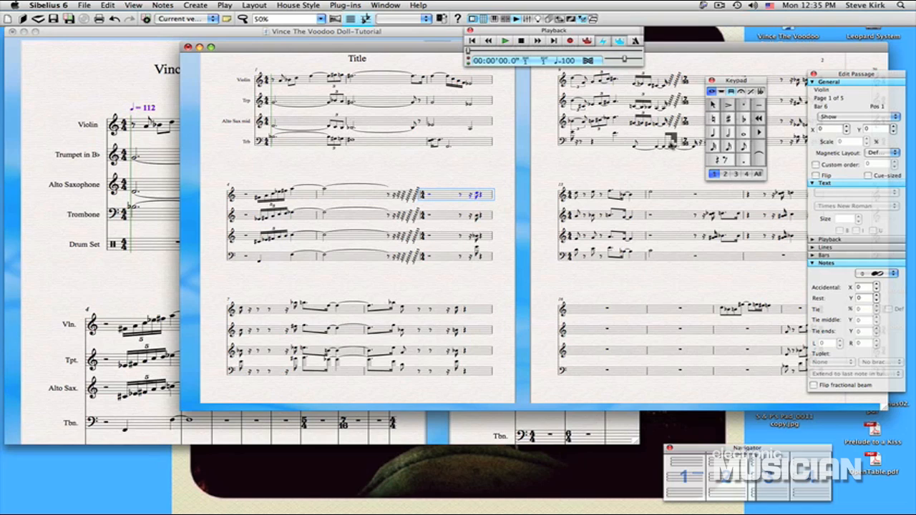
{"action": "left_click", "coordinate": [676, 148], "text": "shift"}
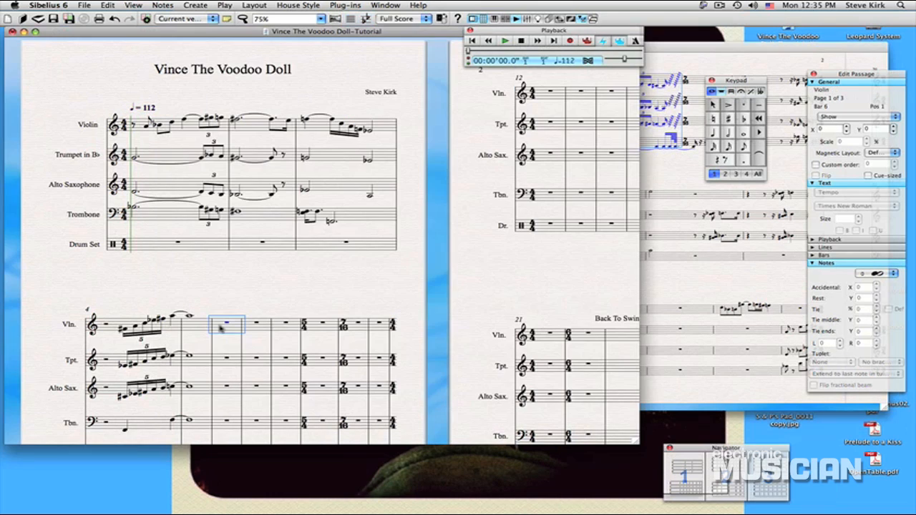
{"action": "key", "text": "super+c"}
{"action": "key", "text": "super+v"}
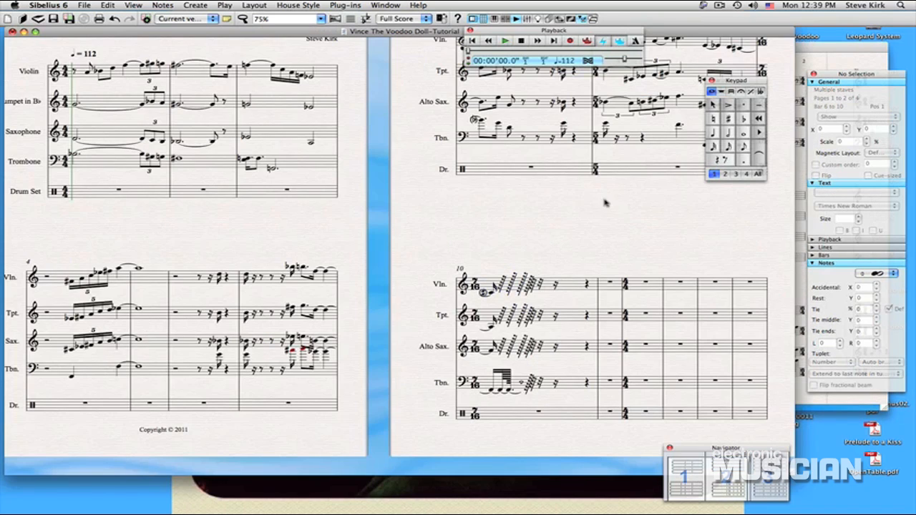
{"action": "left_click", "coordinate": [490, 293]}
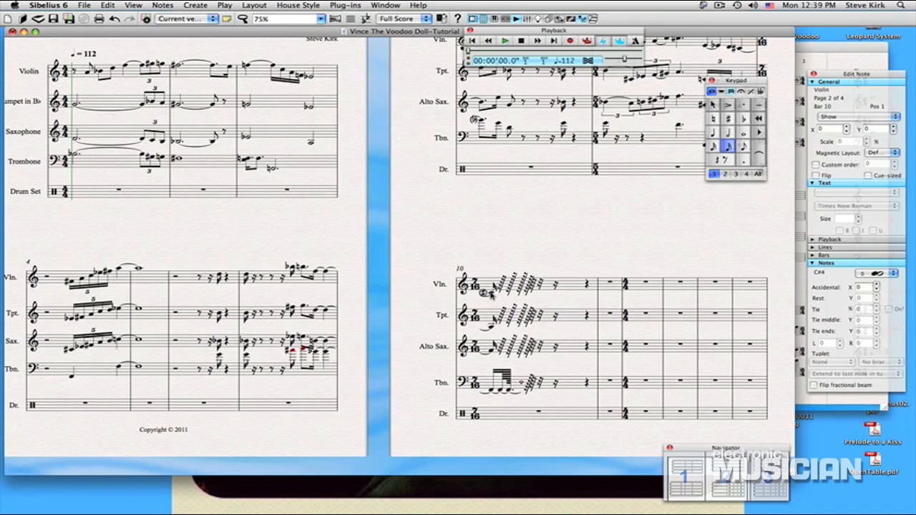
{"action": "left_click", "coordinate": [559, 386], "text": "shift"}
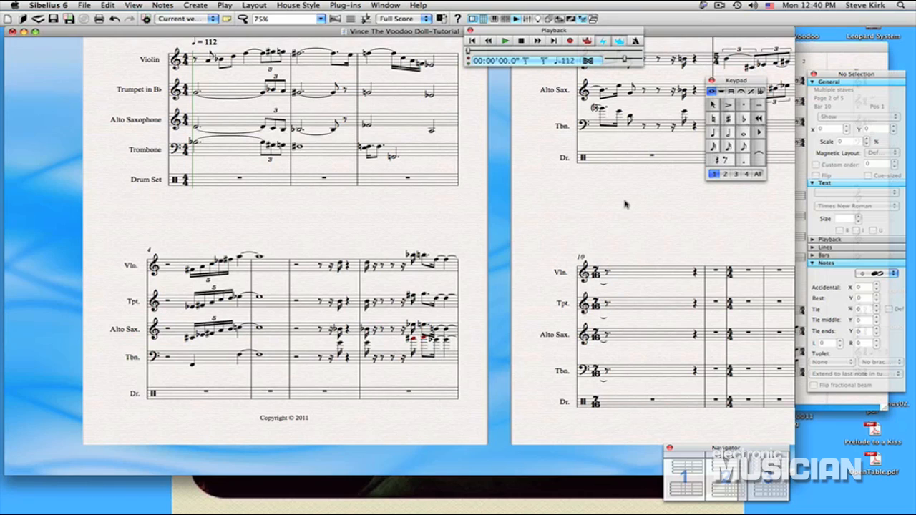
- Add metric modulation text above bar 6 showing two beamed eighth notes equal to a triplet quarter and eighth note
{"action": "left_click", "coordinate": [296, 265]}
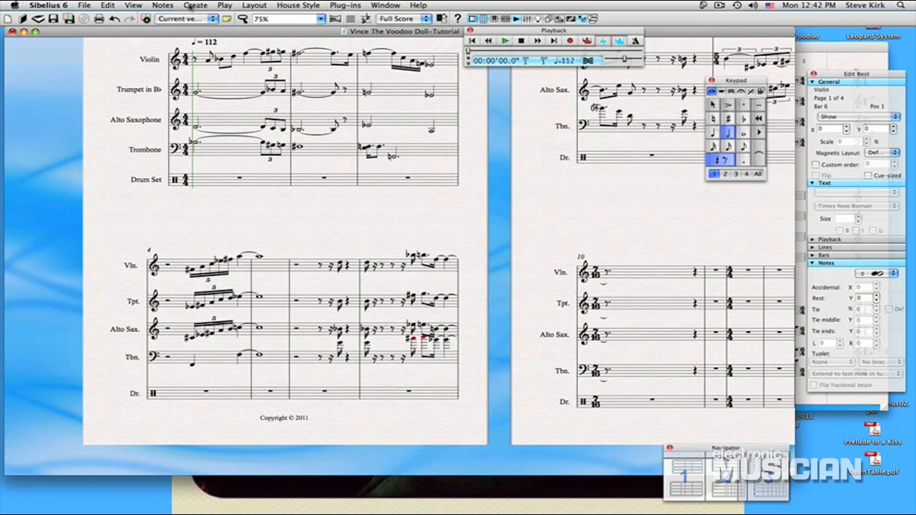
{"action": "left_click", "coordinate": [193, 5]}
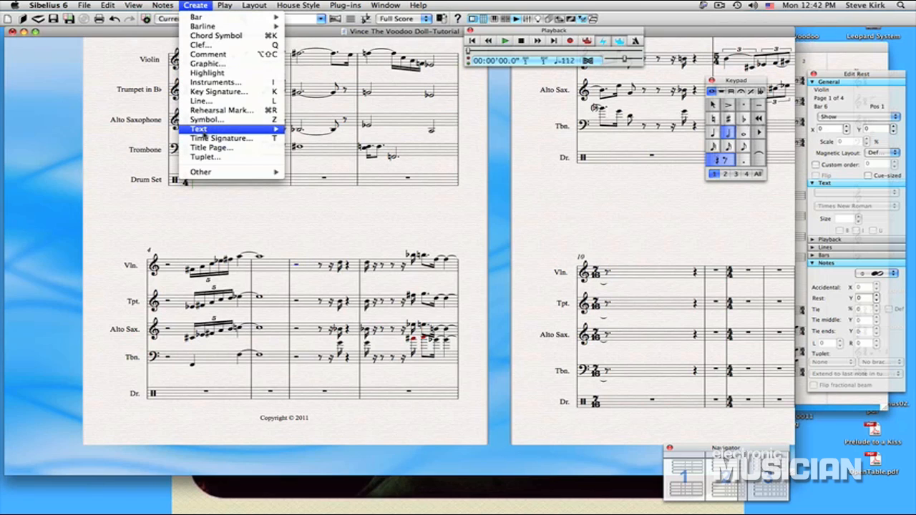
{"action": "mouse_move", "coordinate": [206, 131]}
{"action": "mouse_move", "coordinate": [324, 239]}
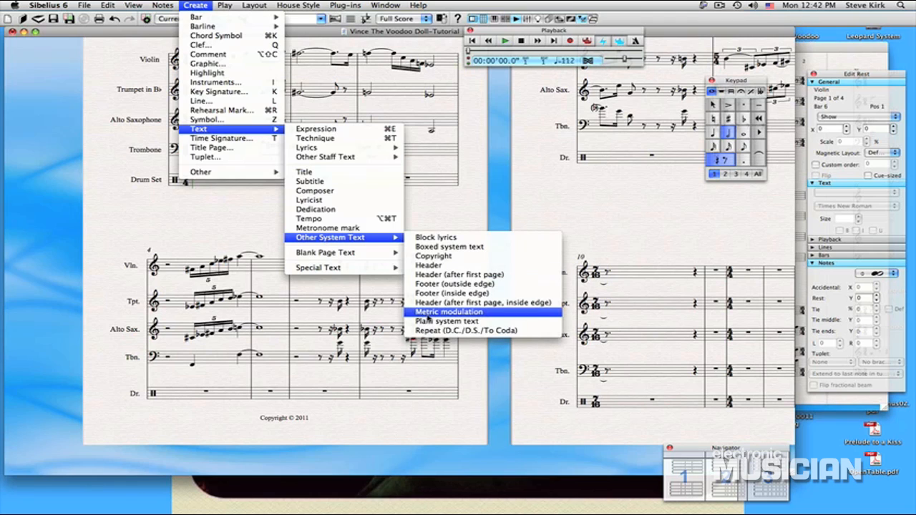
{"action": "left_click", "coordinate": [426, 314]}
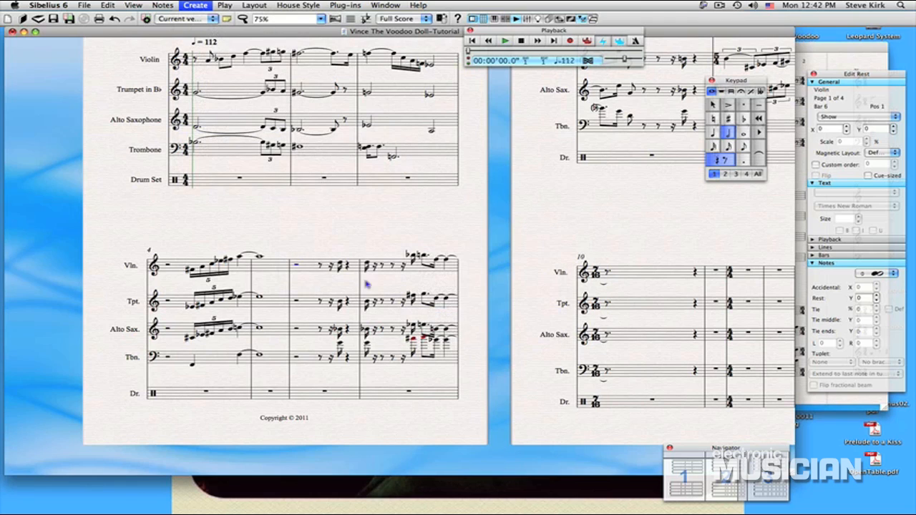
{"action": "left_click", "coordinate": [264, 247]}
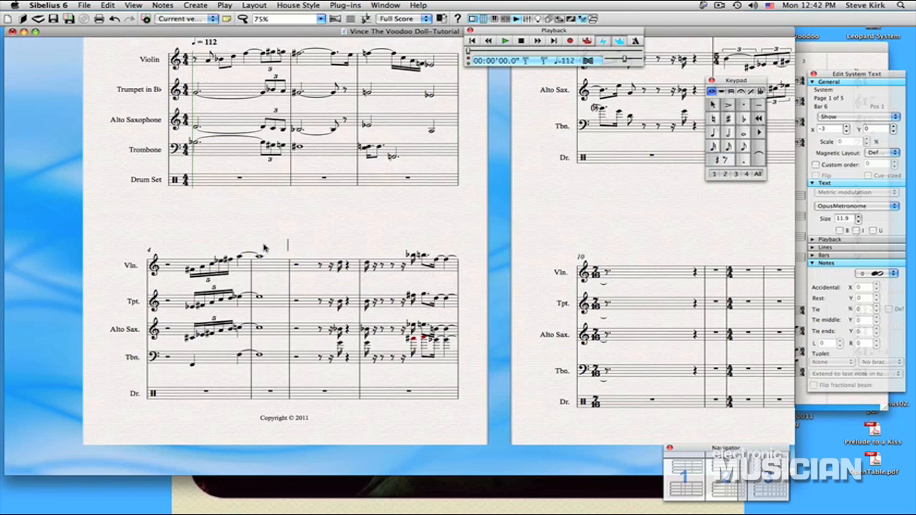
{"action": "right_click", "coordinate": [264, 248]}
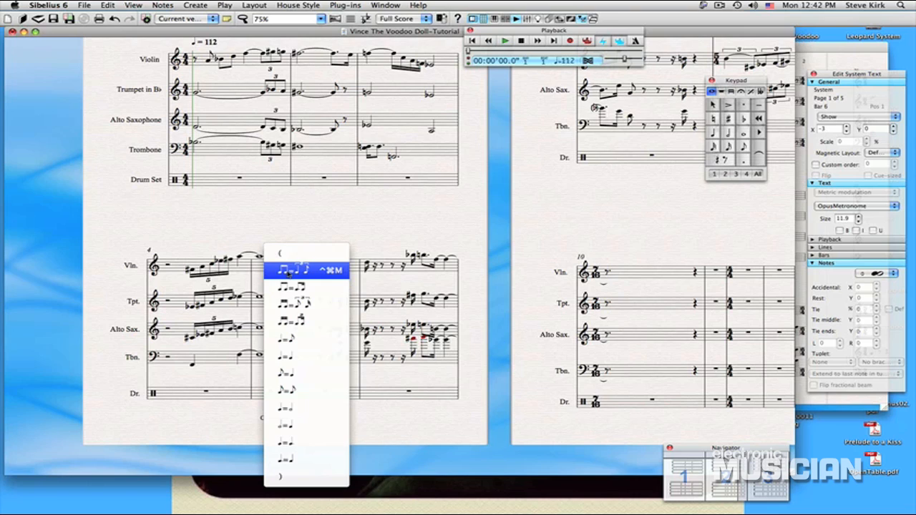
{"action": "left_click", "coordinate": [288, 270]}
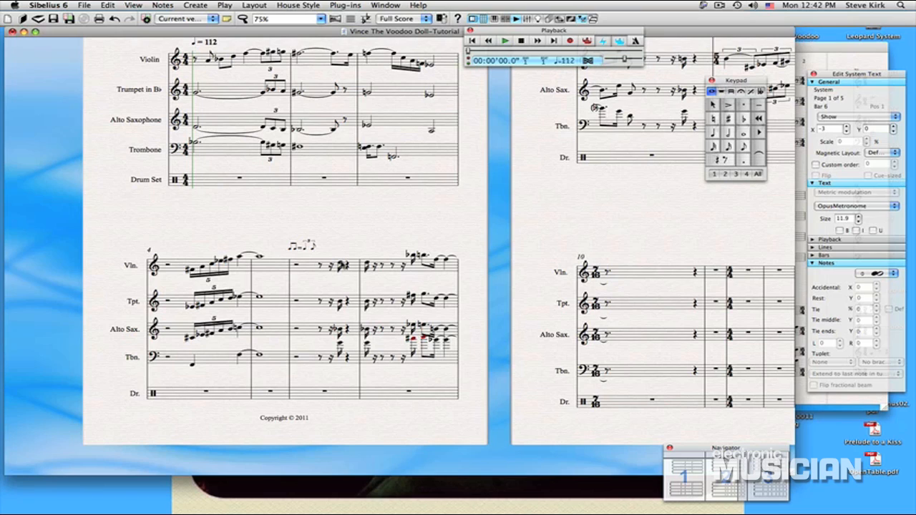
- Move bar 6's sixteenth notes on all four melodic staves one sixteenth earlier and change them to eighth notes
{"action": "left_click", "coordinate": [341, 265]}
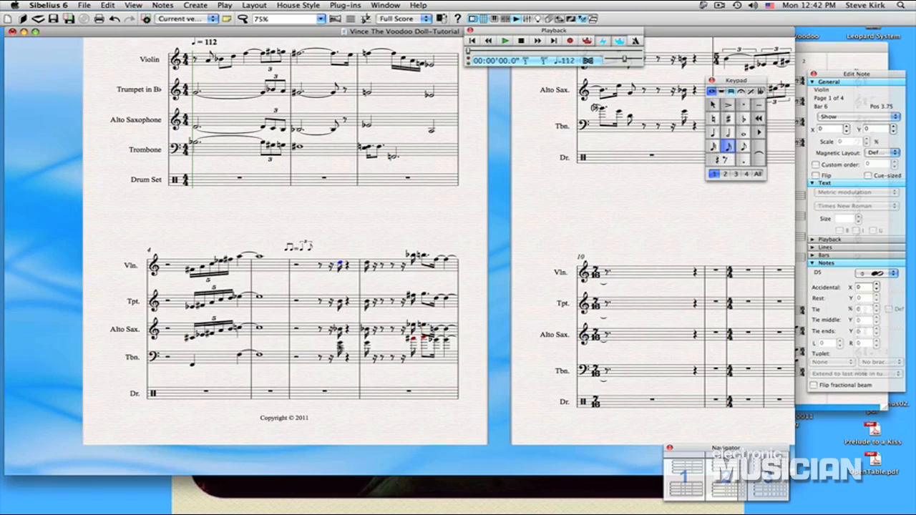
{"action": "left_click", "coordinate": [341, 351], "text": "shift"}
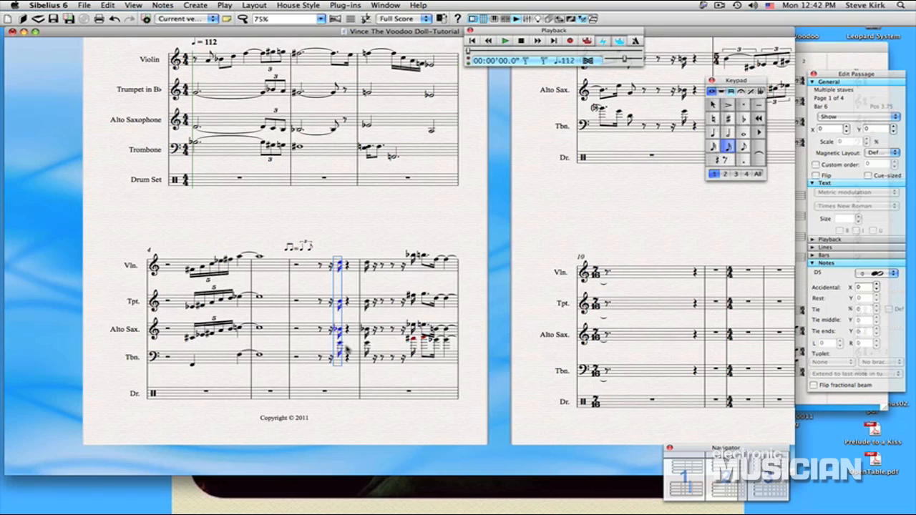
{"action": "key", "text": "0"}
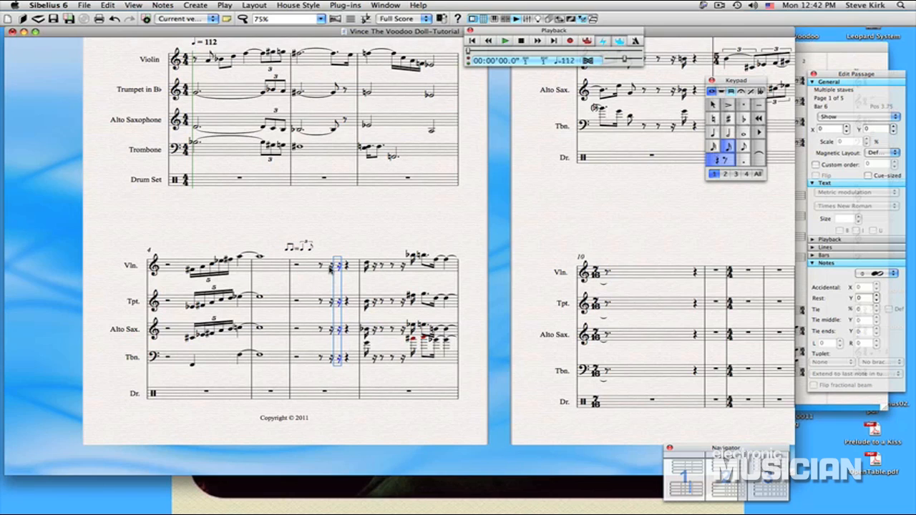
{"action": "left_click", "coordinate": [331, 268]}
{"action": "left_click", "coordinate": [332, 360], "text": "shift"}
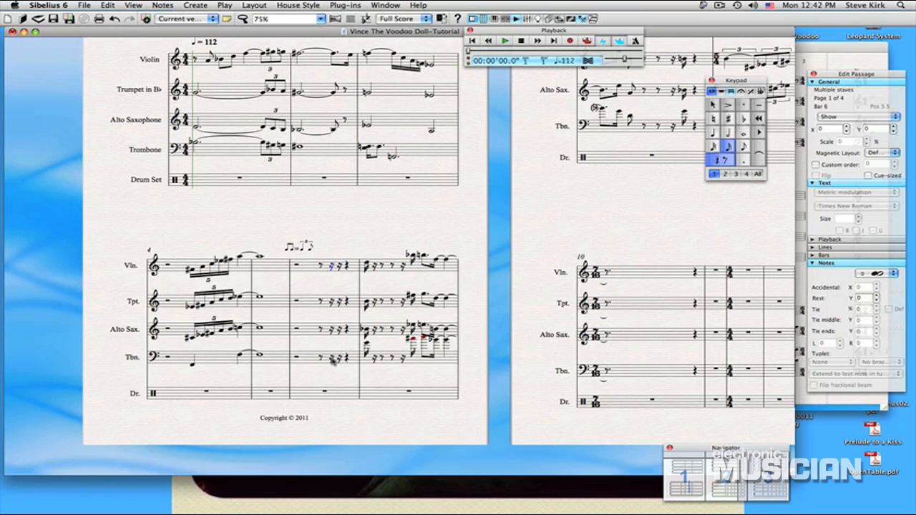
{"action": "key", "text": "super+z"}
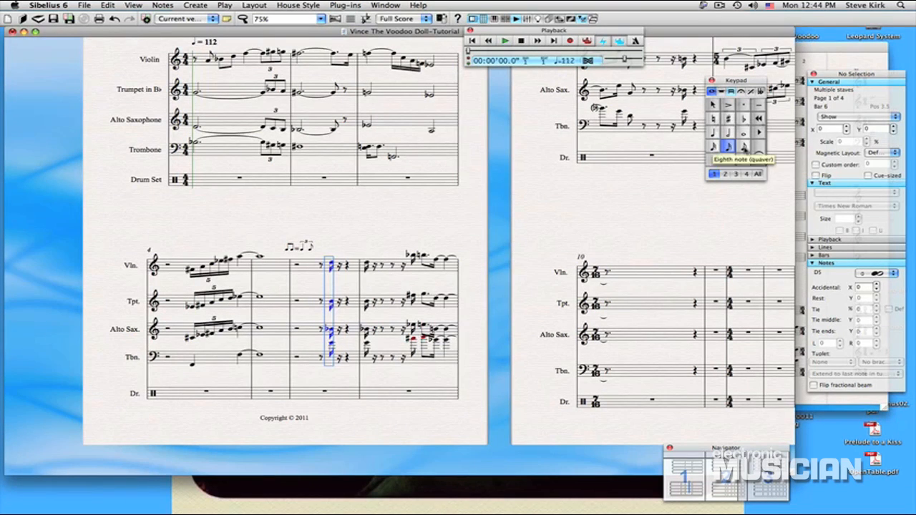
{"action": "left_click", "coordinate": [744, 147]}
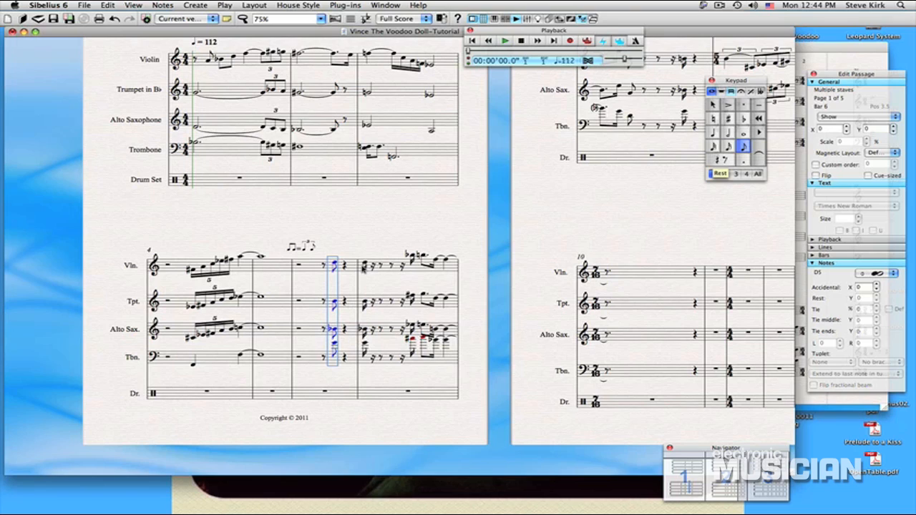
- Change the opening sixteenth notes of bar 7 to eighth notes on the violin, trumpet, alto sax and trombone staves
{"action": "left_click", "coordinate": [365, 267]}
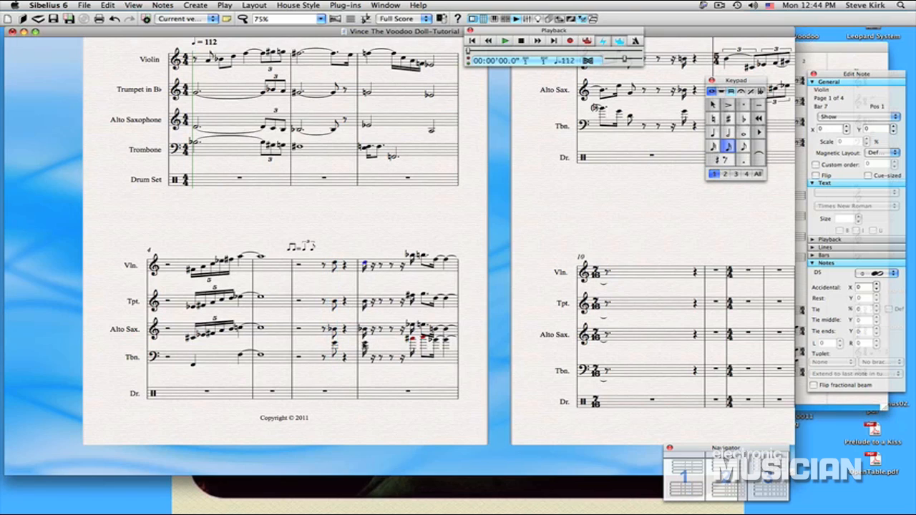
{"action": "left_click", "coordinate": [362, 344], "text": "shift"}
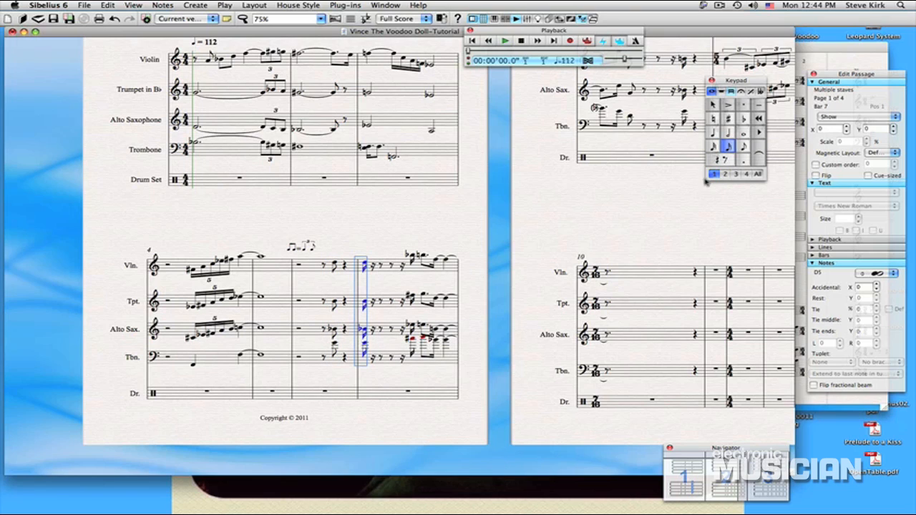
{"action": "left_click", "coordinate": [743, 147]}
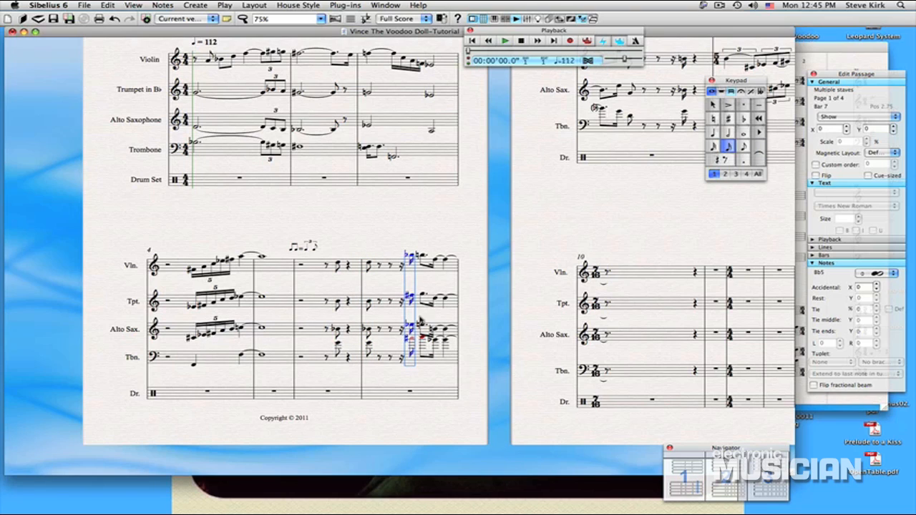
- Move the last sixteenth notes of beat 2 in bar 7 one sixteenth earlier on all four melodic staves and make them eighth notes
{"action": "key", "text": "KP_0"}
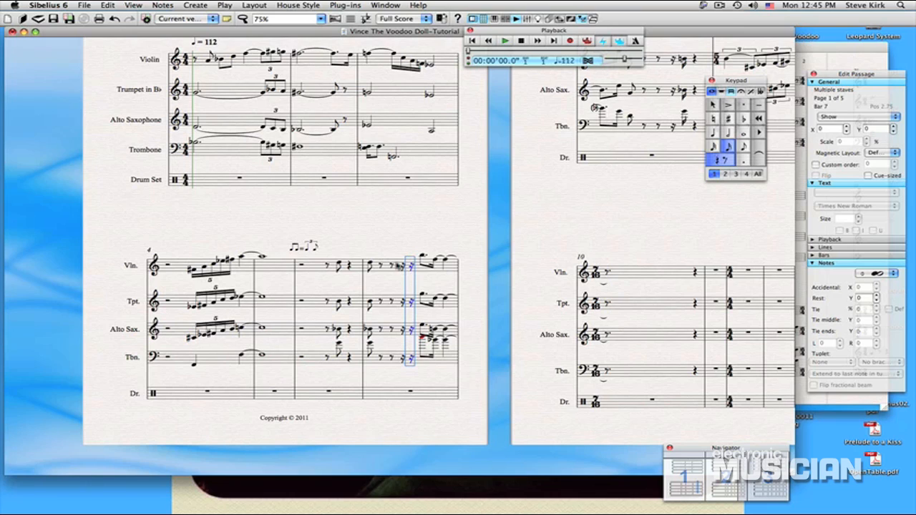
{"action": "left_click", "coordinate": [402, 267]}
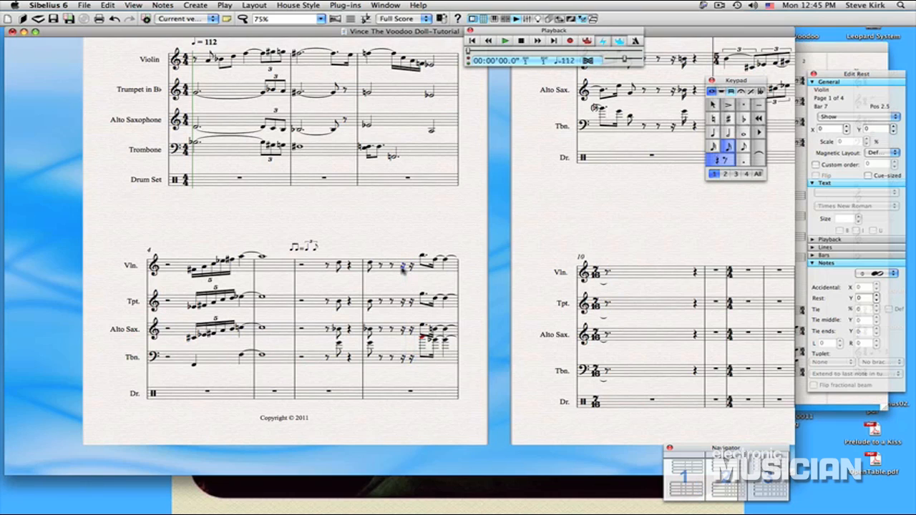
{"action": "key", "text": "super+v"}
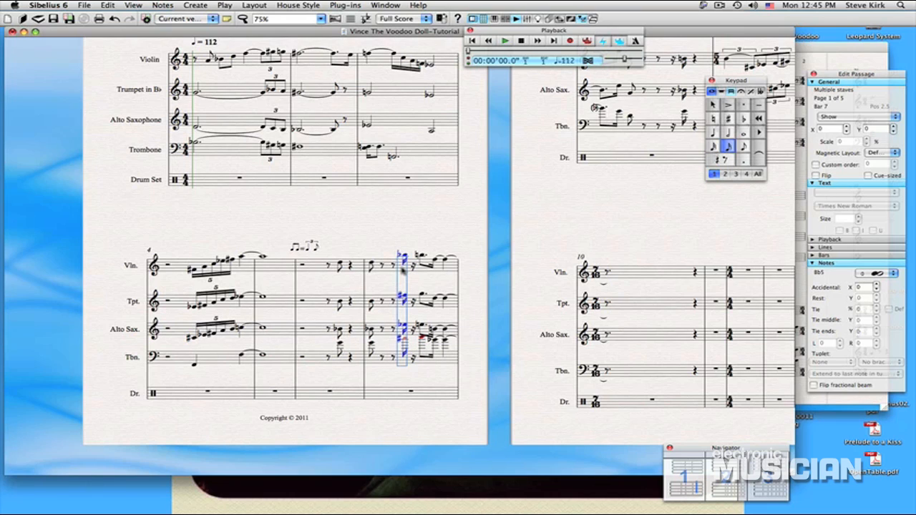
{"action": "key", "text": "3"}
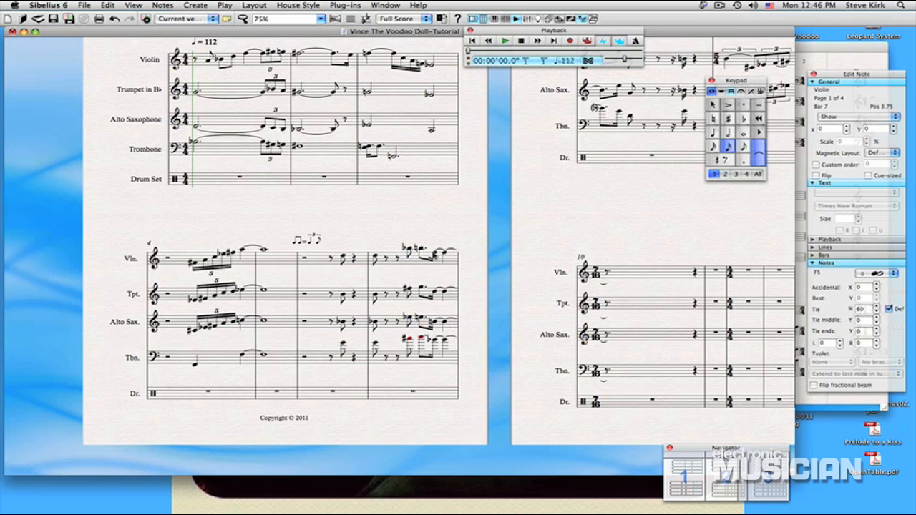
- Cut the tied notes on the last sixteenth of beat 3 in bar 7 on all four melodic staves and lengthen the preceding sixteenths to eighth notes
{"action": "left_click", "coordinate": [436, 343], "text": "shift"}
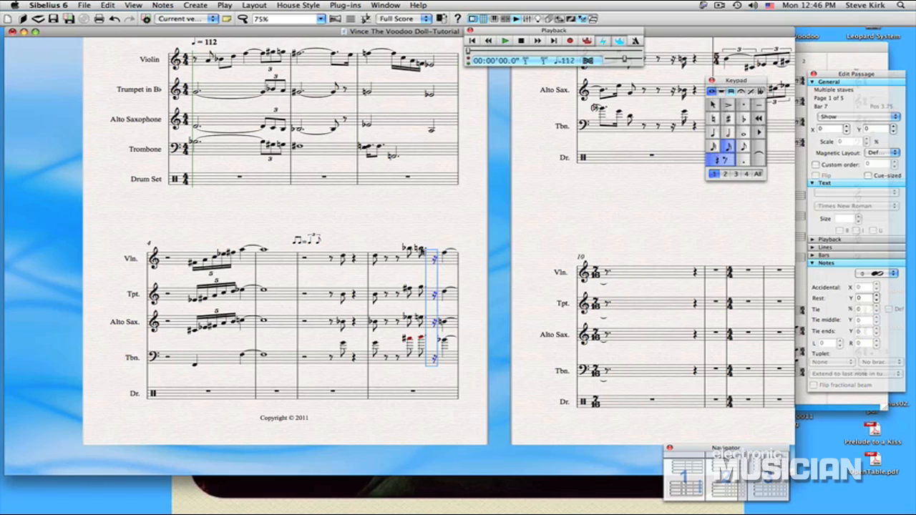
{"action": "left_click", "coordinate": [421, 249]}
{"action": "left_click", "coordinate": [422, 341], "text": "shift"}
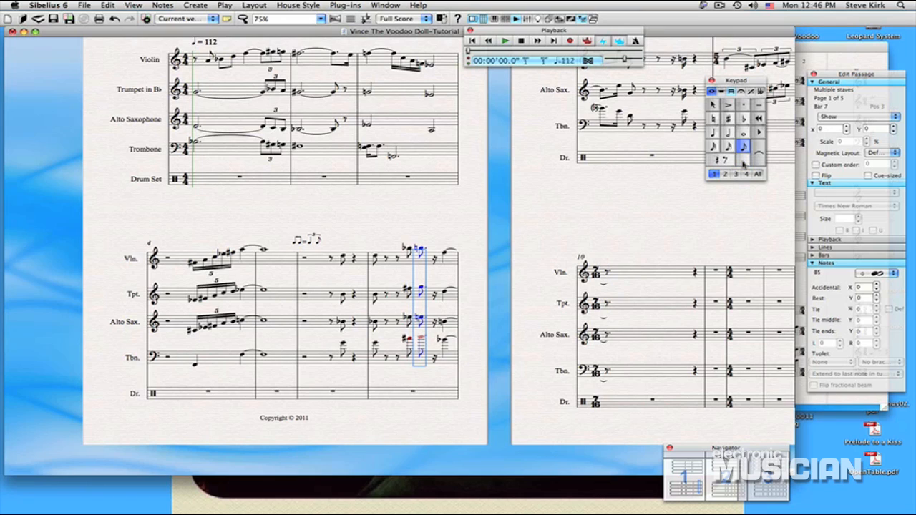
{"action": "key", "text": "shift+Right"}
{"action": "key", "text": "Escape"}
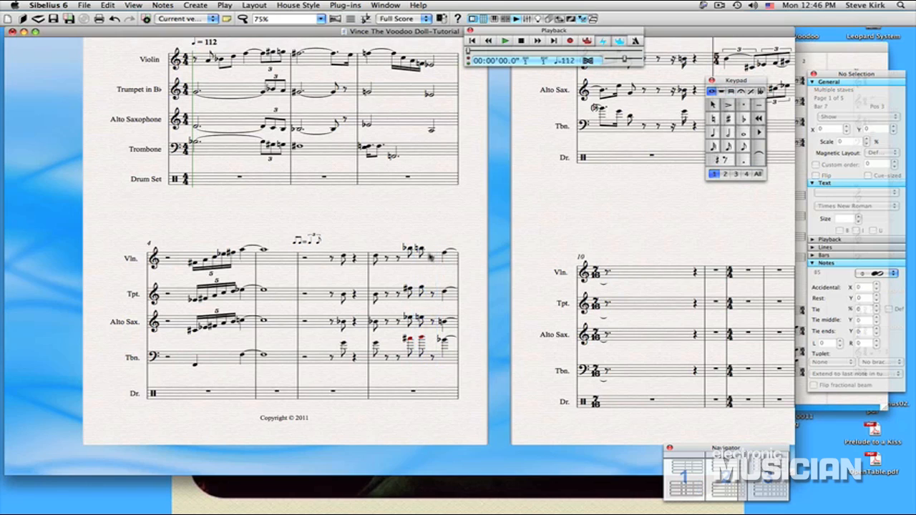
- Paste the cut notes one sixteenth earlier in bar 7 on all four melodic staves and make them tied eighth notes
{"action": "left_click", "coordinate": [432, 259]}
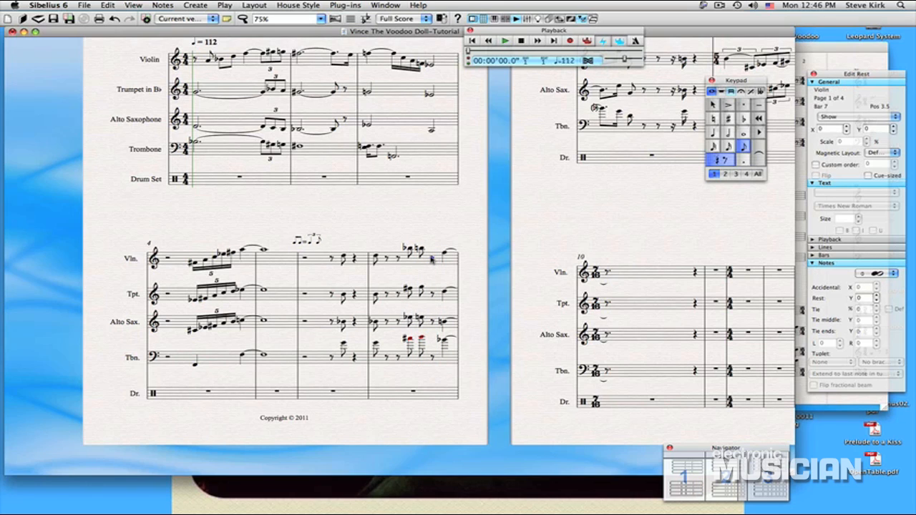
{"action": "key", "text": "super+v"}
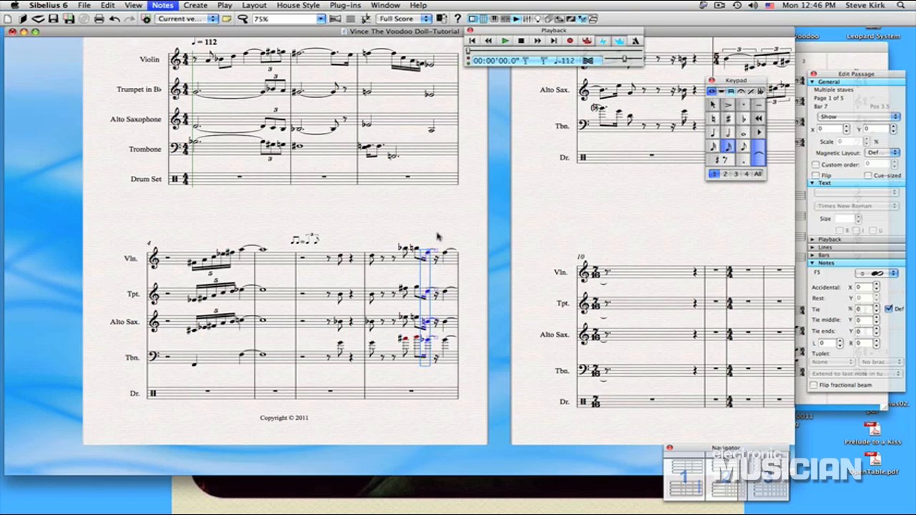
{"action": "key", "text": "3"}
{"action": "key", "text": "KP_Enter"}
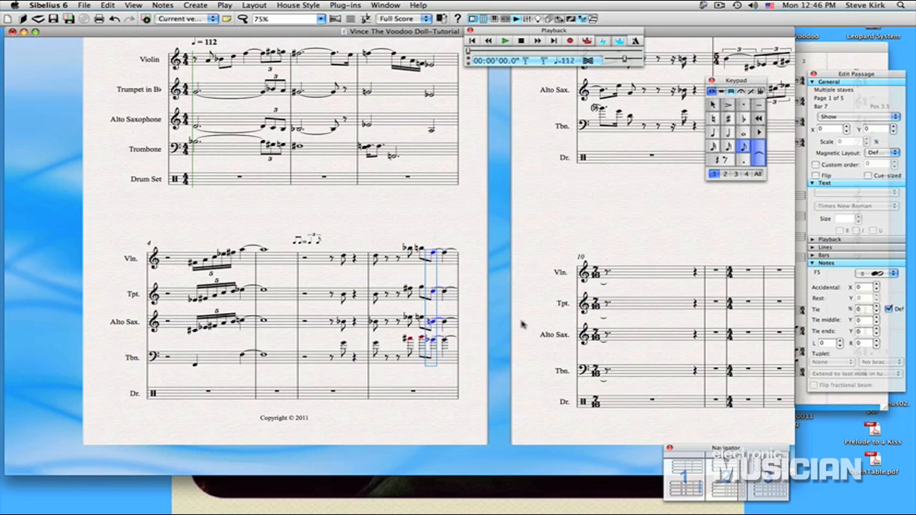
{"action": "key", "text": "Escape"}
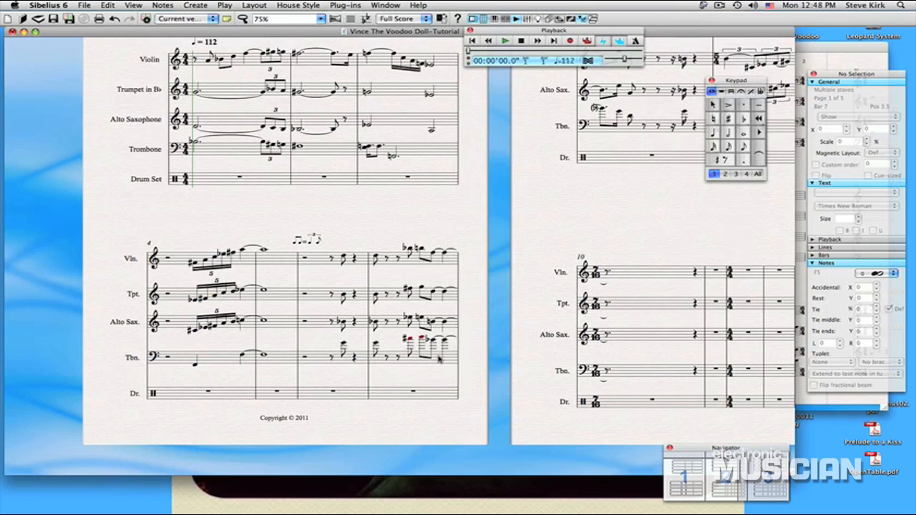
- Add a treble clef change after the half rest in bar 6 of the trombone staff
{"action": "left_click", "coordinate": [310, 358]}
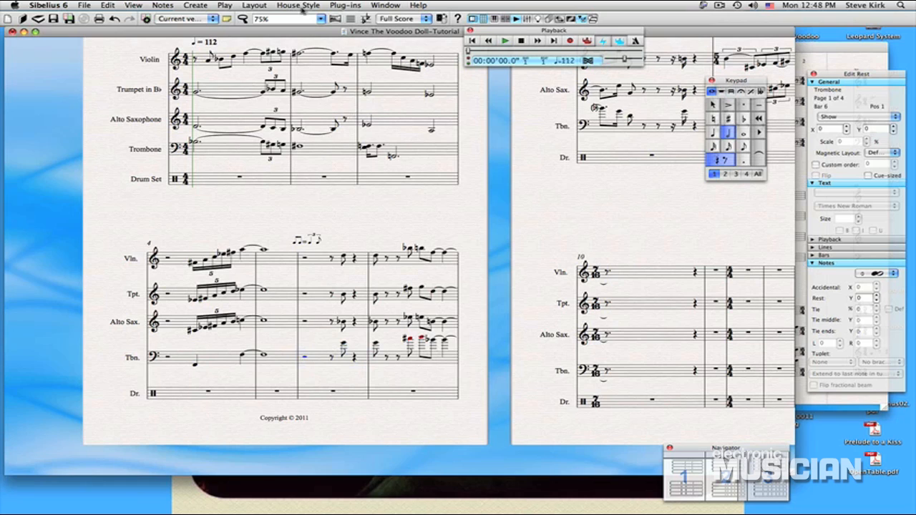
{"action": "left_click", "coordinate": [194, 5]}
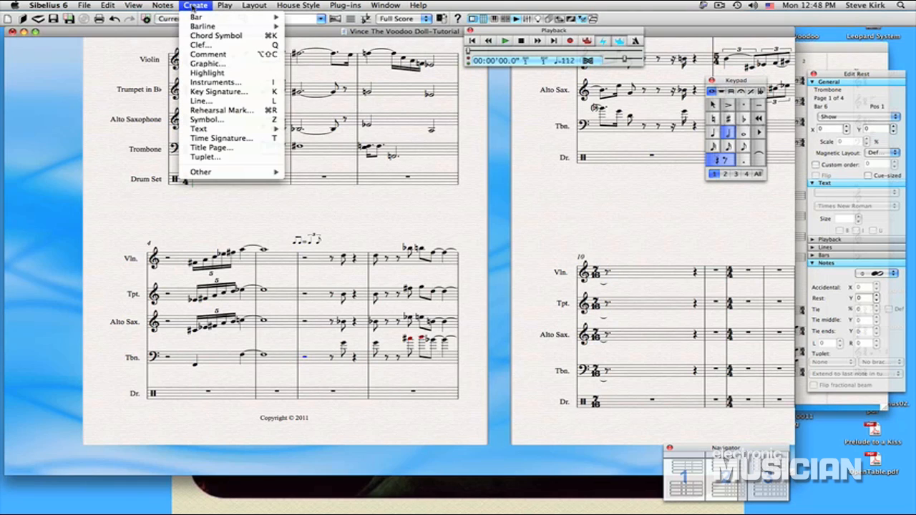
{"action": "left_click", "coordinate": [197, 45]}
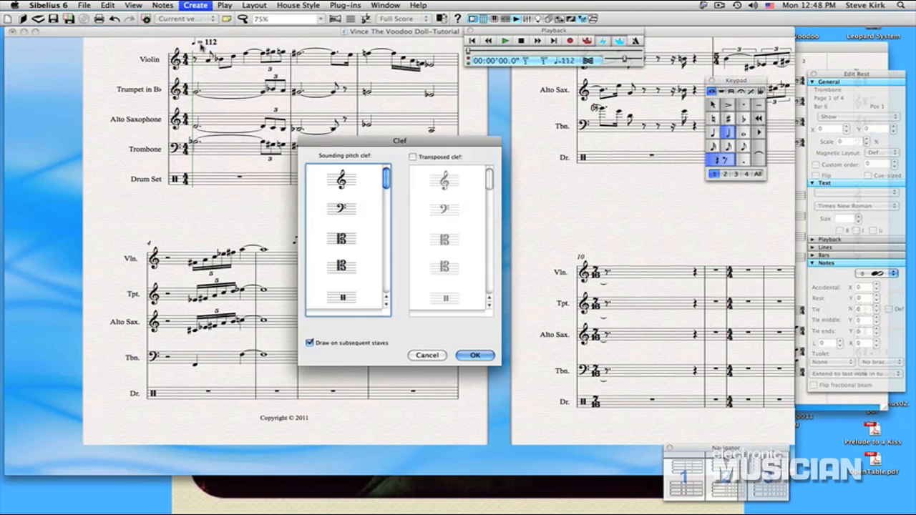
{"action": "left_click", "coordinate": [342, 181]}
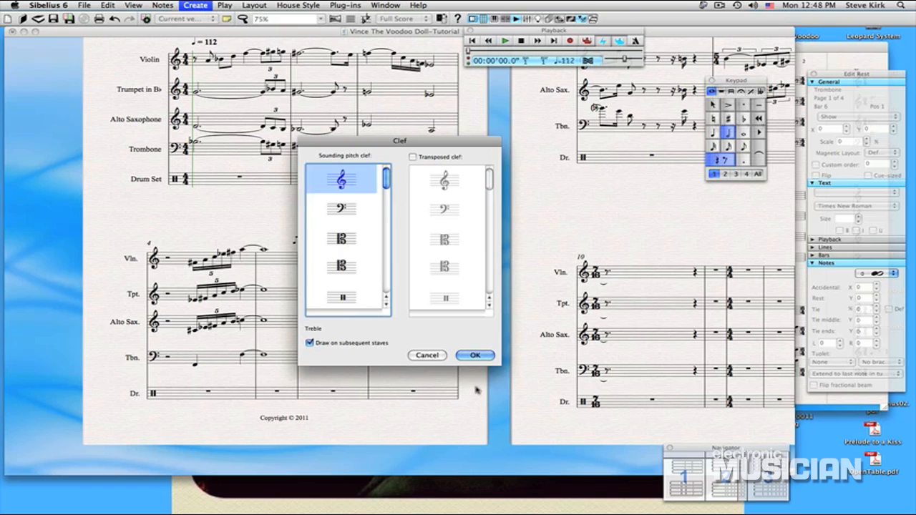
{"action": "left_click", "coordinate": [474, 356]}
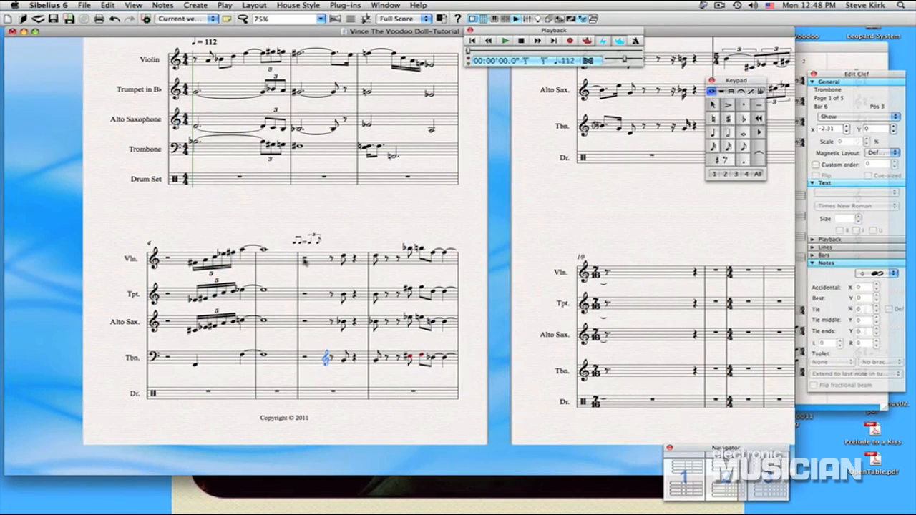
- Shift the metric modulation text above bar 6 to the right and add tempo text reading quarter note = 150 before it
{"action": "left_click", "coordinate": [304, 259]}
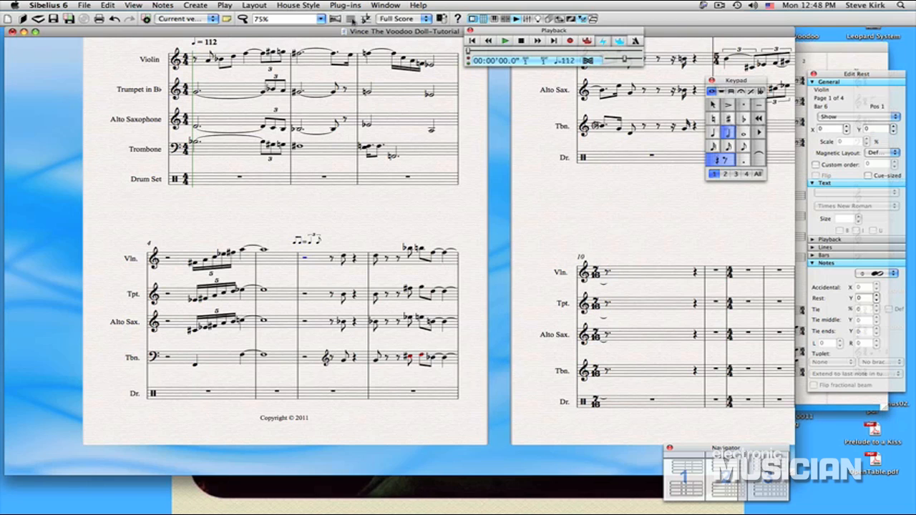
{"action": "left_click_drag", "start_coordinate": [300, 242], "coordinate": [329, 243]}
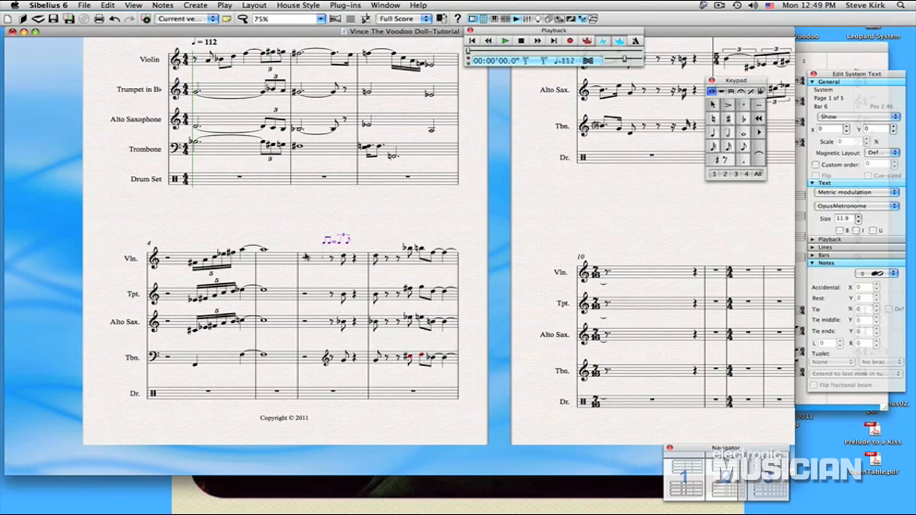
{"action": "left_click", "coordinate": [306, 260]}
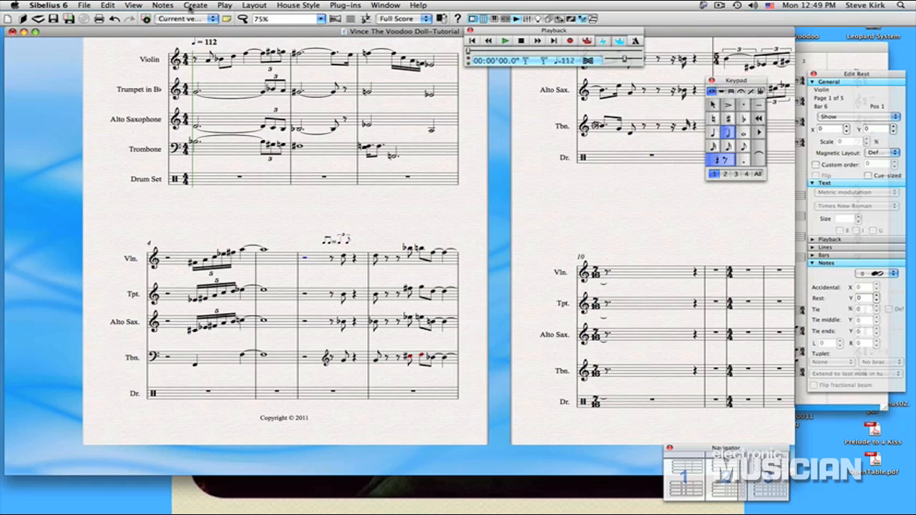
{"action": "left_click", "coordinate": [192, 7]}
{"action": "mouse_move", "coordinate": [209, 130]}
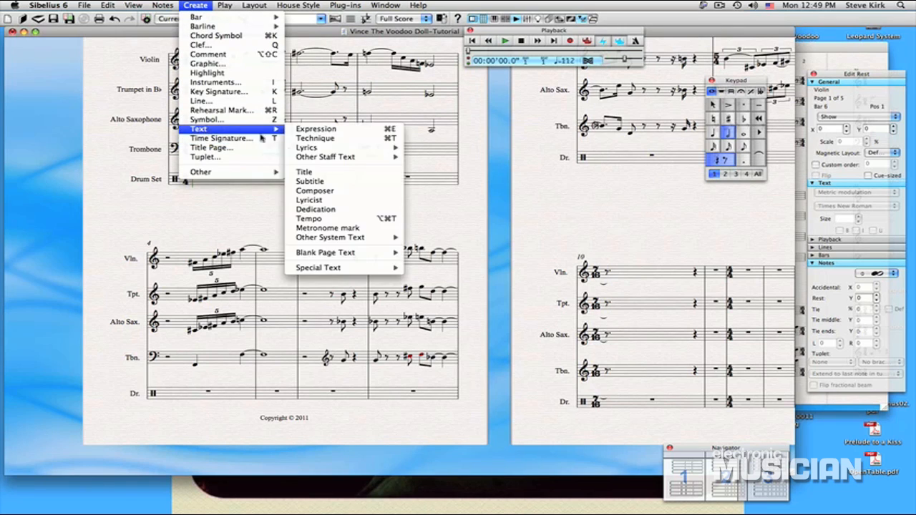
{"action": "left_click", "coordinate": [319, 219]}
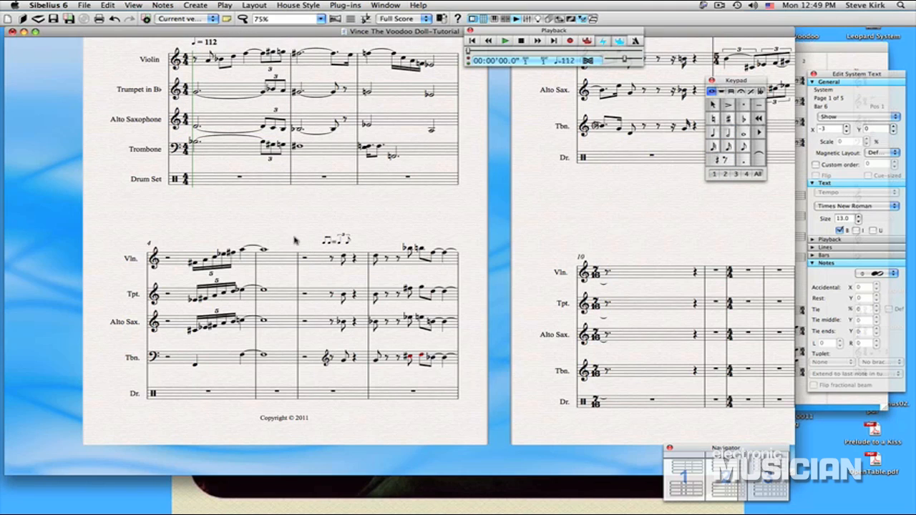
{"action": "right_click", "coordinate": [297, 241]}
{"action": "mouse_move", "coordinate": [333, 505]}
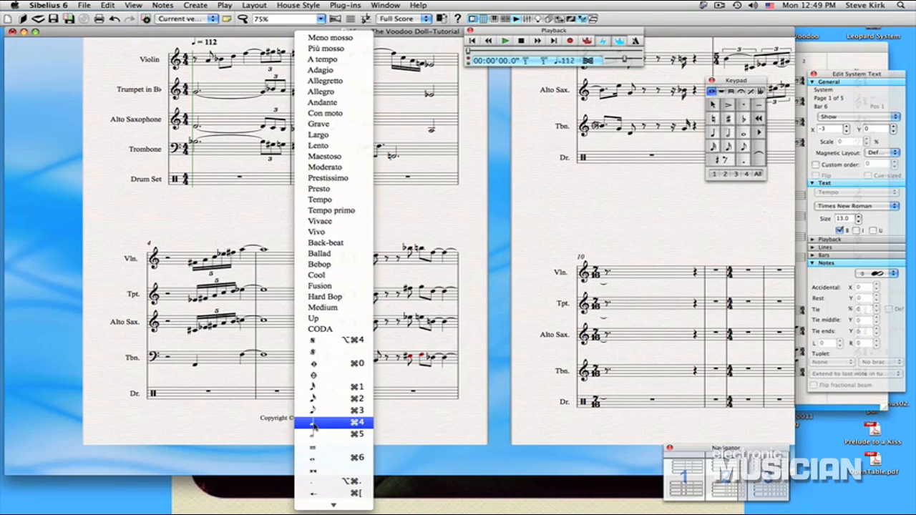
{"action": "left_click", "coordinate": [314, 423]}
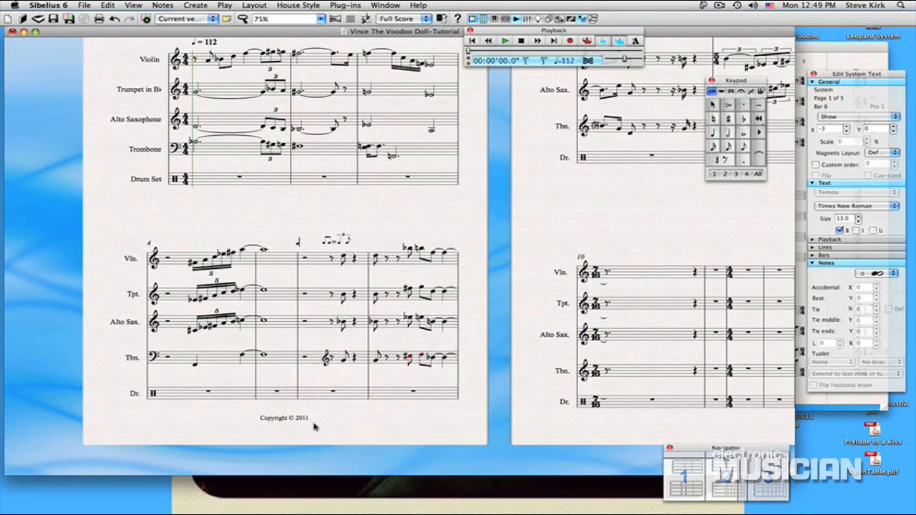
{"action": "type", "text": "= 150"}
{"action": "key", "text": "Escape"}
{"action": "key", "text": "Escape"}
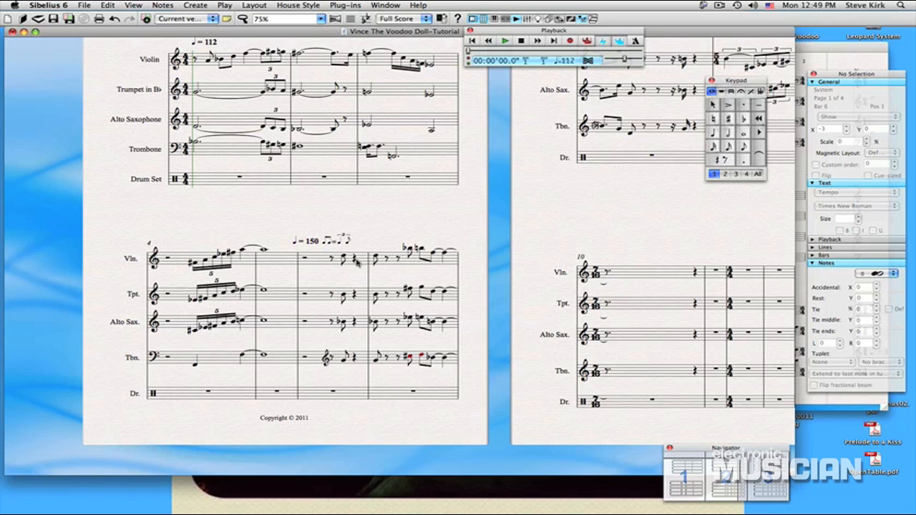
- Fine-tune the horizontal position of the quarter note = 150 tempo text at the start of bar 6
{"action": "left_click", "coordinate": [313, 245]}
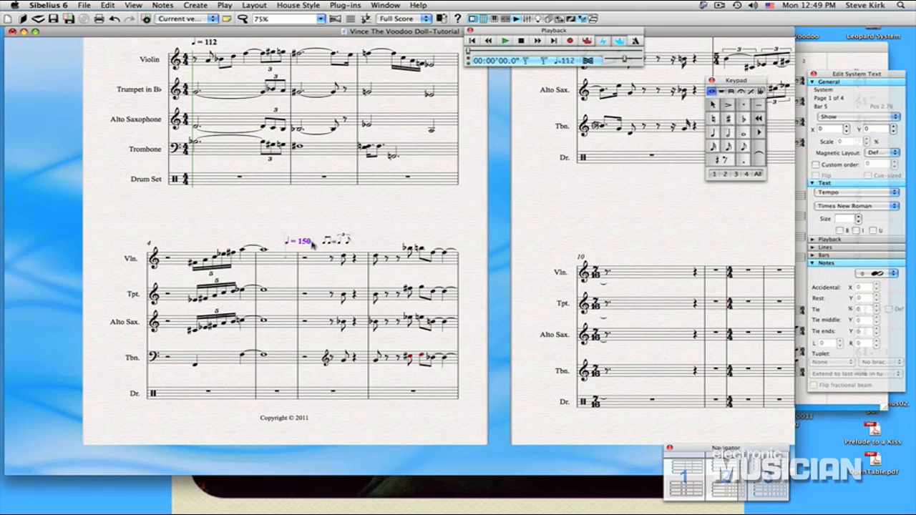
{"action": "key", "text": "Right"}
{"action": "key", "text": "Right"}
{"action": "key", "text": "Right"}
{"action": "key", "text": "Right"}
{"action": "key", "text": "Right"}
- Look over the first two pages of the completed full score and open the Violin part
{"action": "left_click_drag", "start_coordinate": [533, 241], "coordinate": [390, 297]}
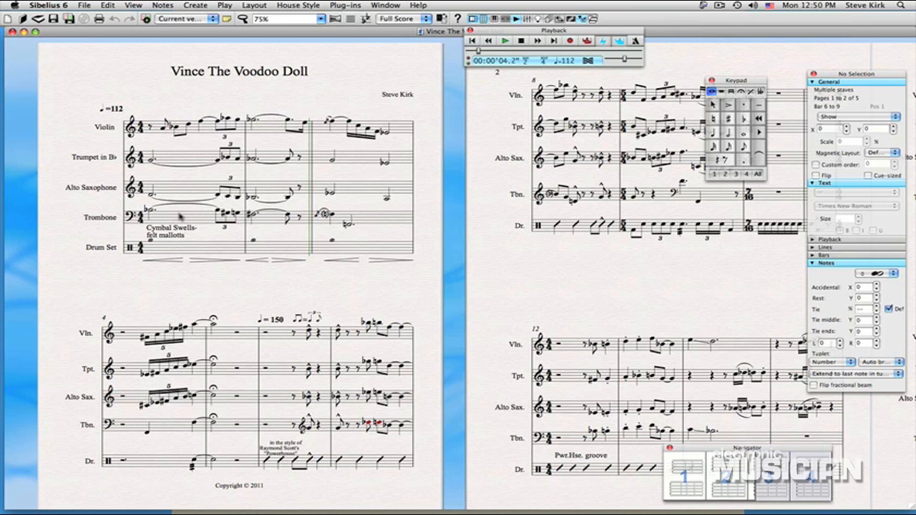
{"action": "scroll", "coordinate": [524, 301], "scroll_direction": "right", "scroll_amount": 3}
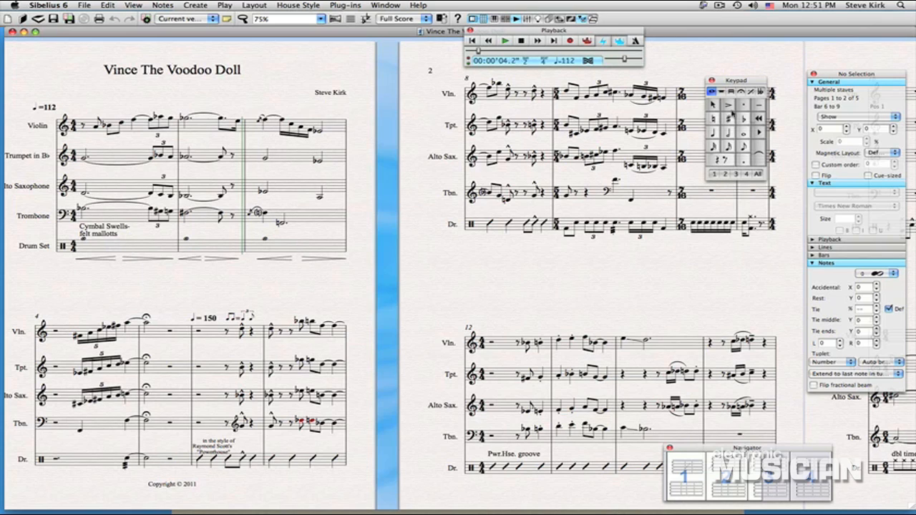
{"action": "left_click", "coordinate": [416, 20]}
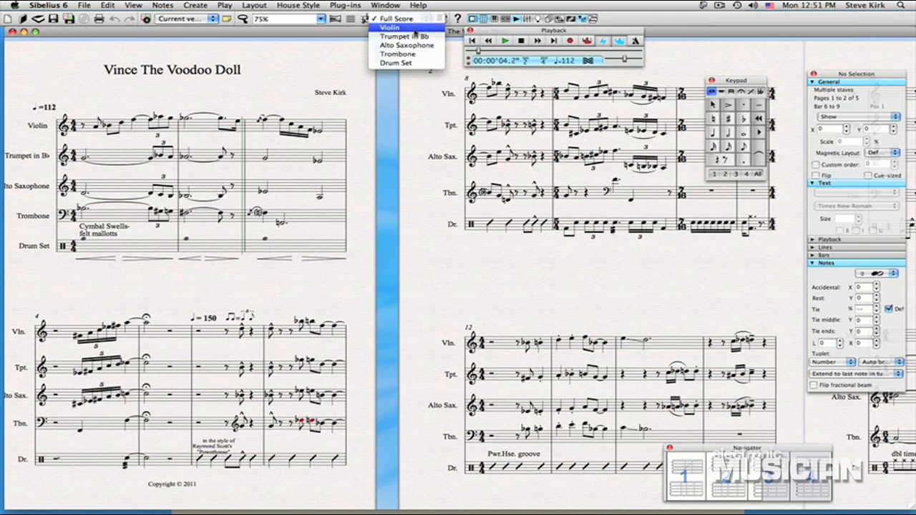
{"action": "left_click", "coordinate": [420, 29]}
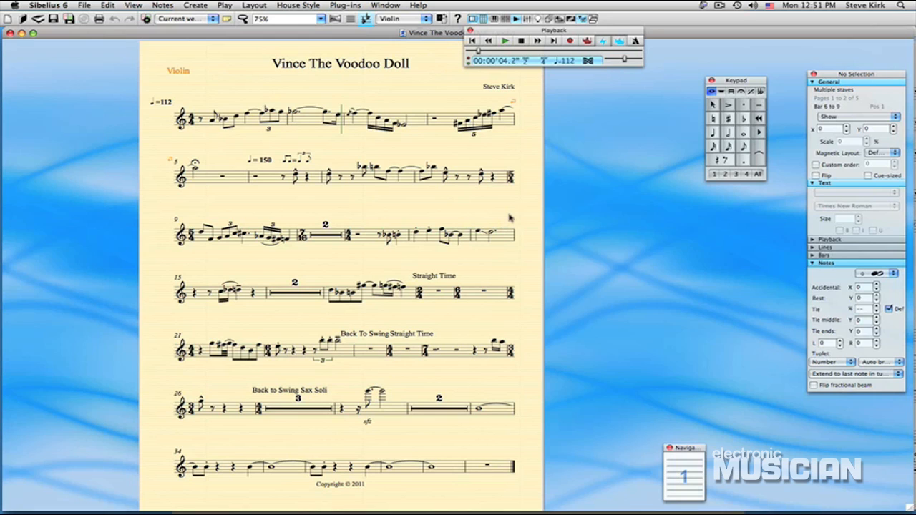
- Open the Drum Set part and look through its notation and text cues down to the final system
{"action": "left_click", "coordinate": [414, 21]}
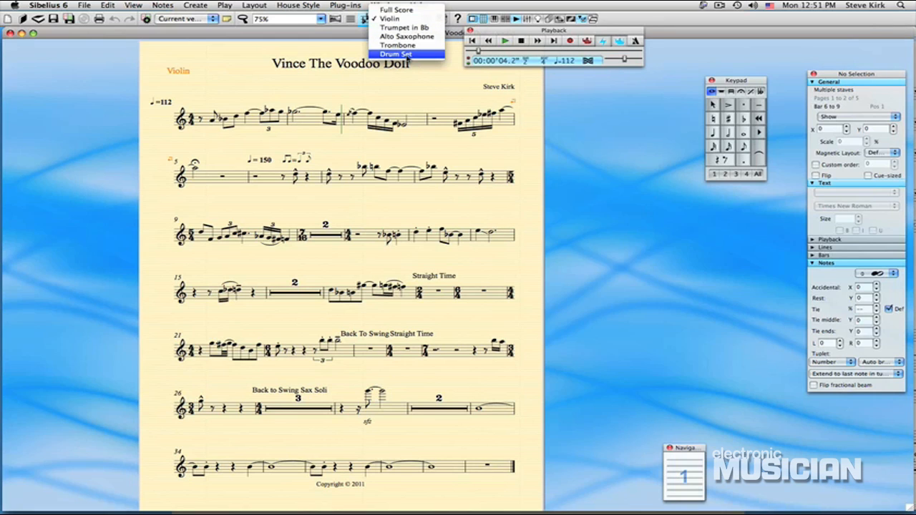
{"action": "left_click", "coordinate": [405, 56]}
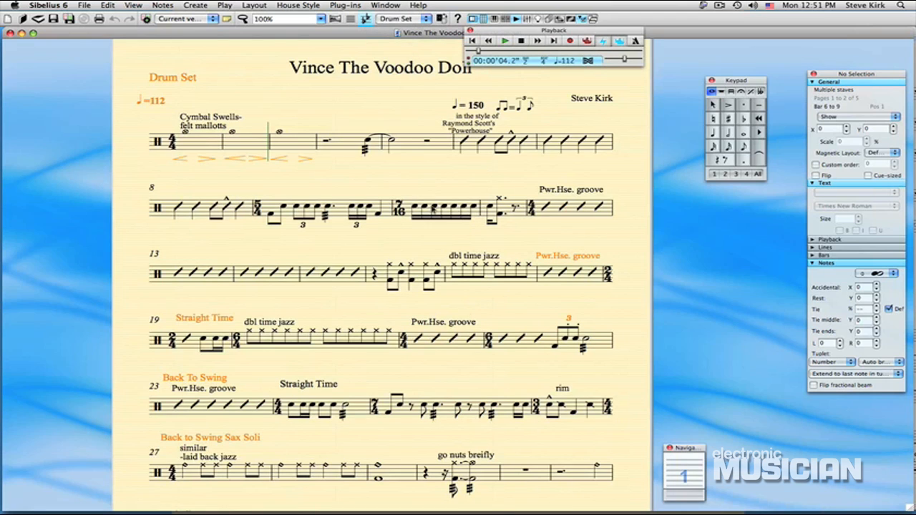
{"action": "left_click_drag", "start_coordinate": [442, 180], "coordinate": [468, 169]}
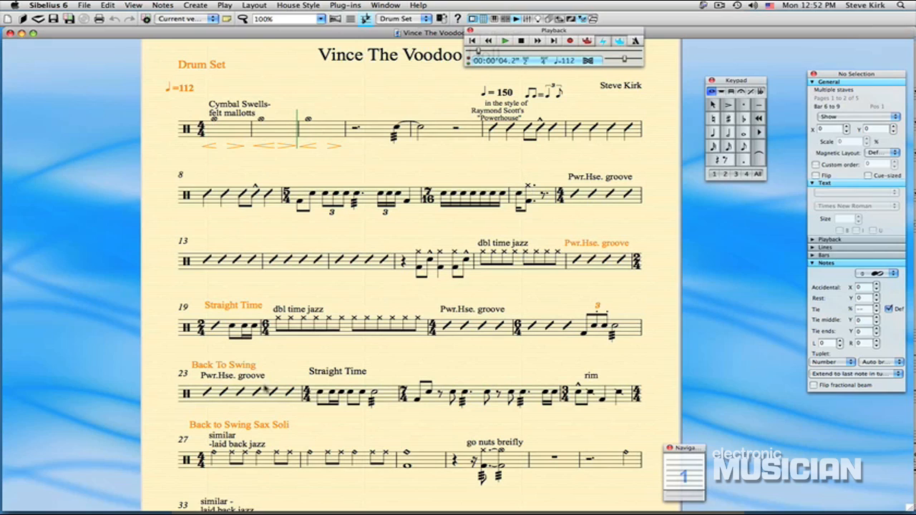
{"action": "left_click_drag", "start_coordinate": [309, 315], "coordinate": [313, 310]}
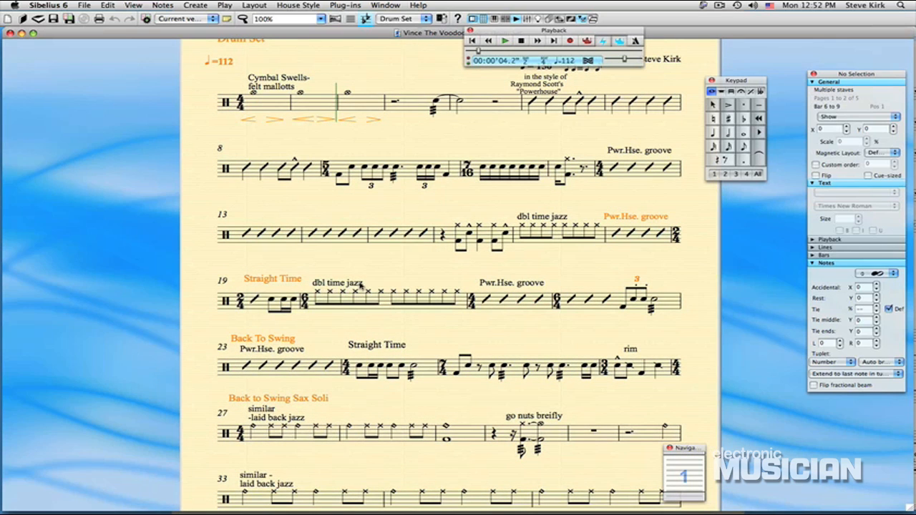
{"action": "scroll", "coordinate": [608, 319], "scroll_direction": "down", "scroll_amount": 3}
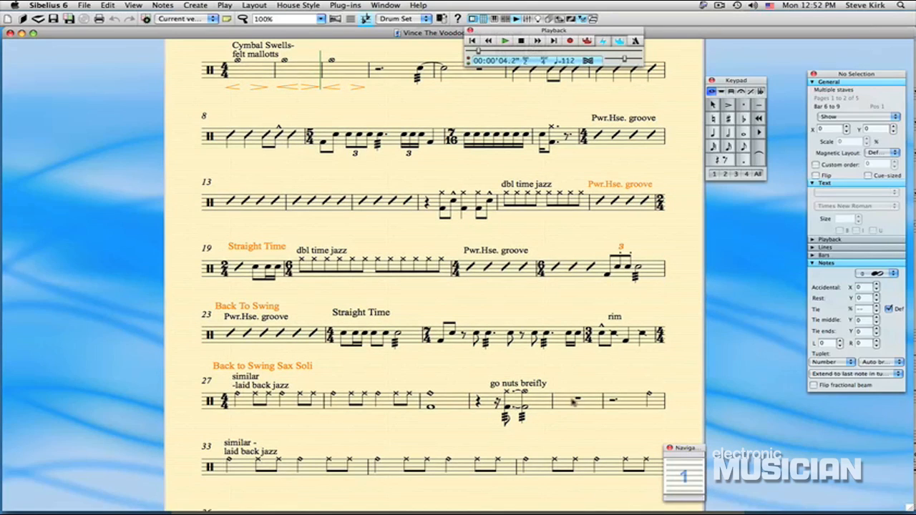
{"action": "scroll", "coordinate": [601, 424], "scroll_direction": "down", "scroll_amount": 2}
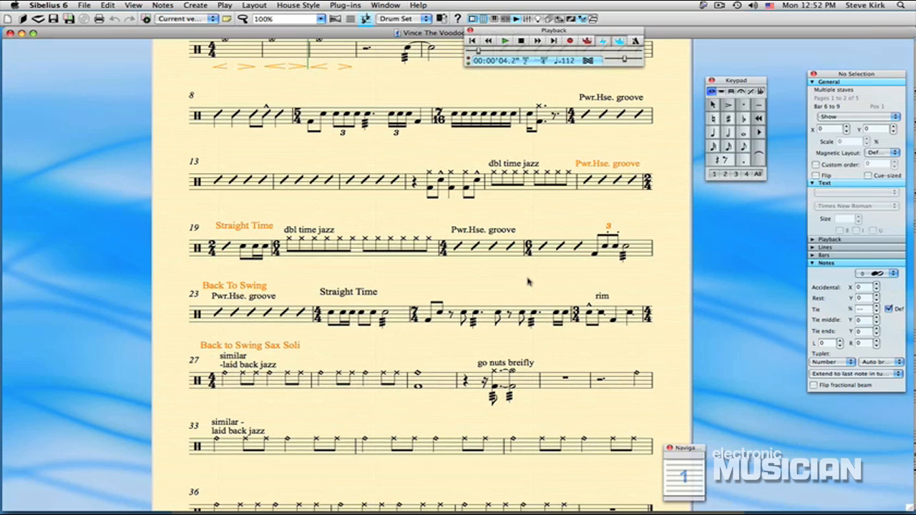
{"action": "left_click_drag", "start_coordinate": [529, 283], "coordinate": [500, 267]}
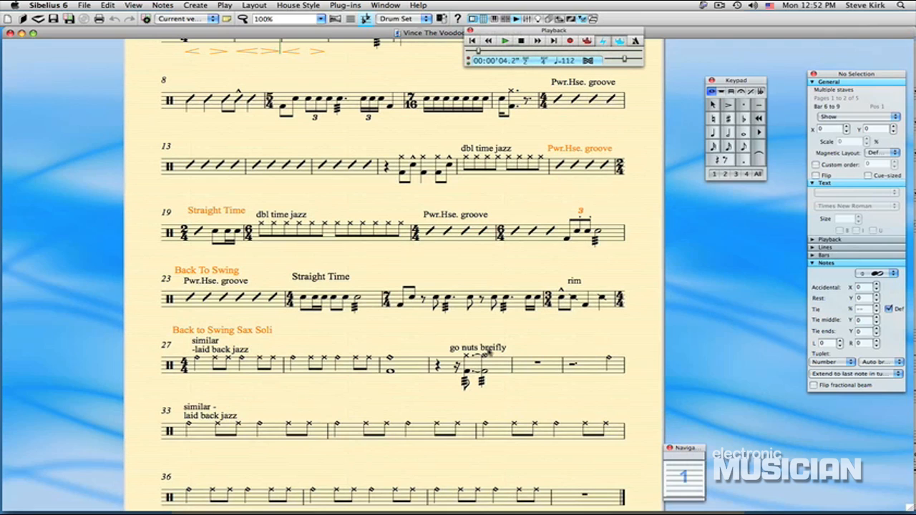
{"action": "scroll", "coordinate": [463, 346], "scroll_direction": "down", "scroll_amount": 5}
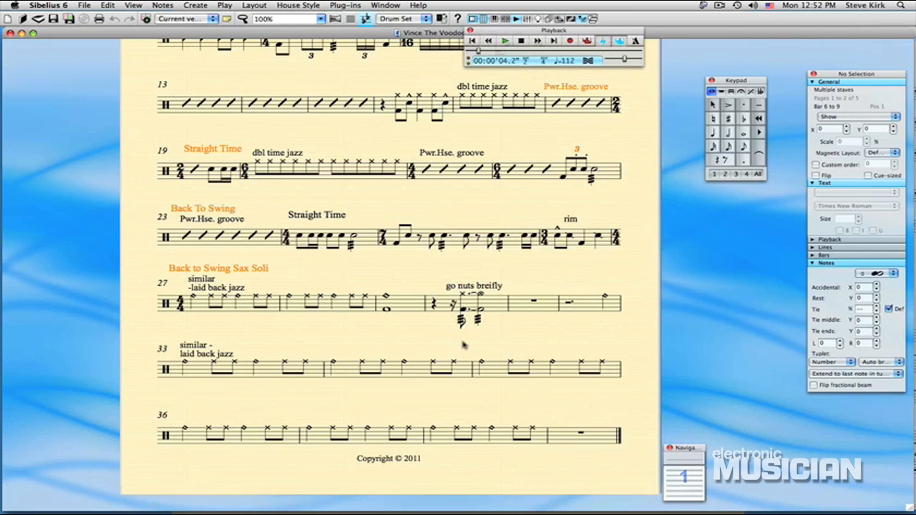